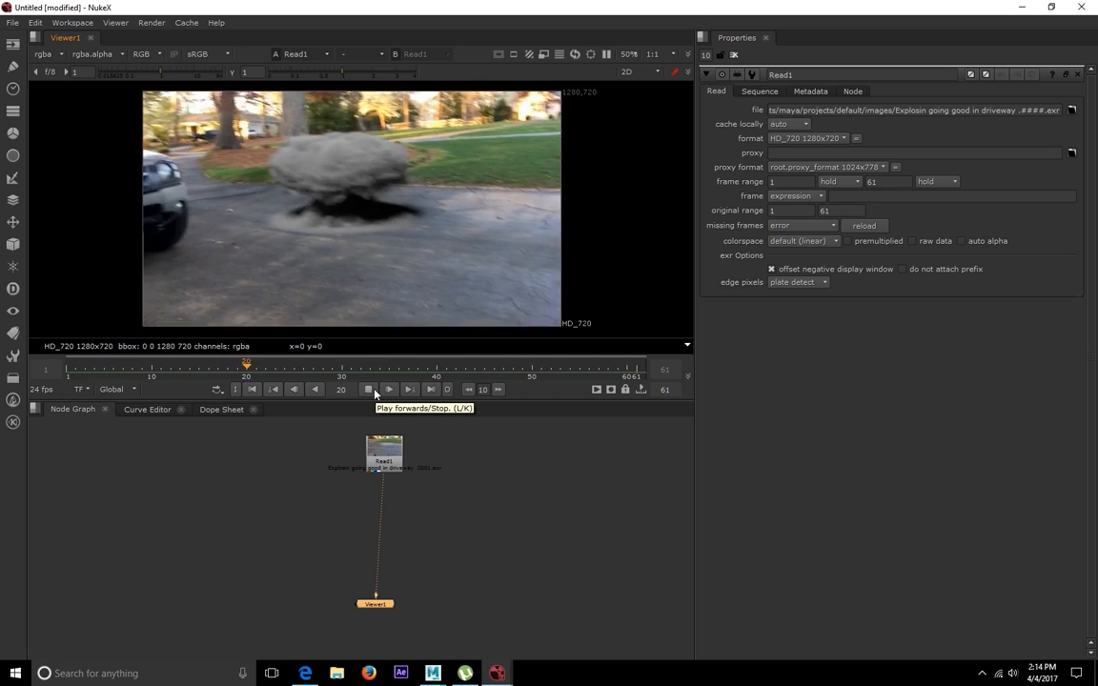
- Switch to Maya, set the animation end to frame 60, play through the tracked footage and return to the first frame
left_click(375, 394)
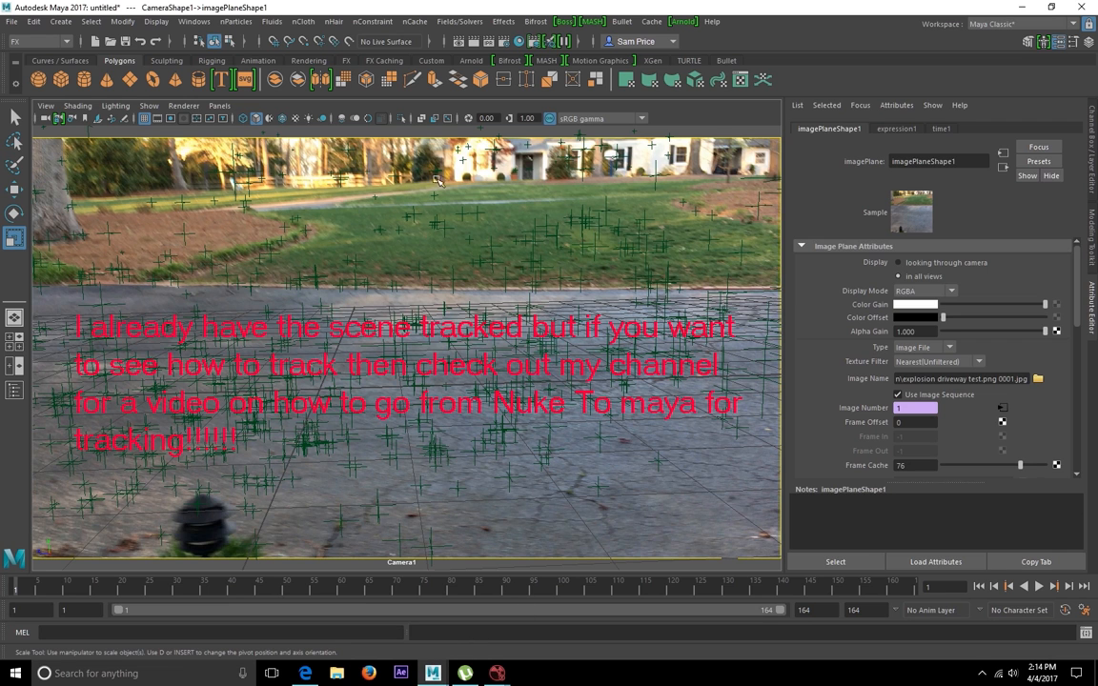
left_click_drag(164, 591, 340, 617)
left_click(875, 613)
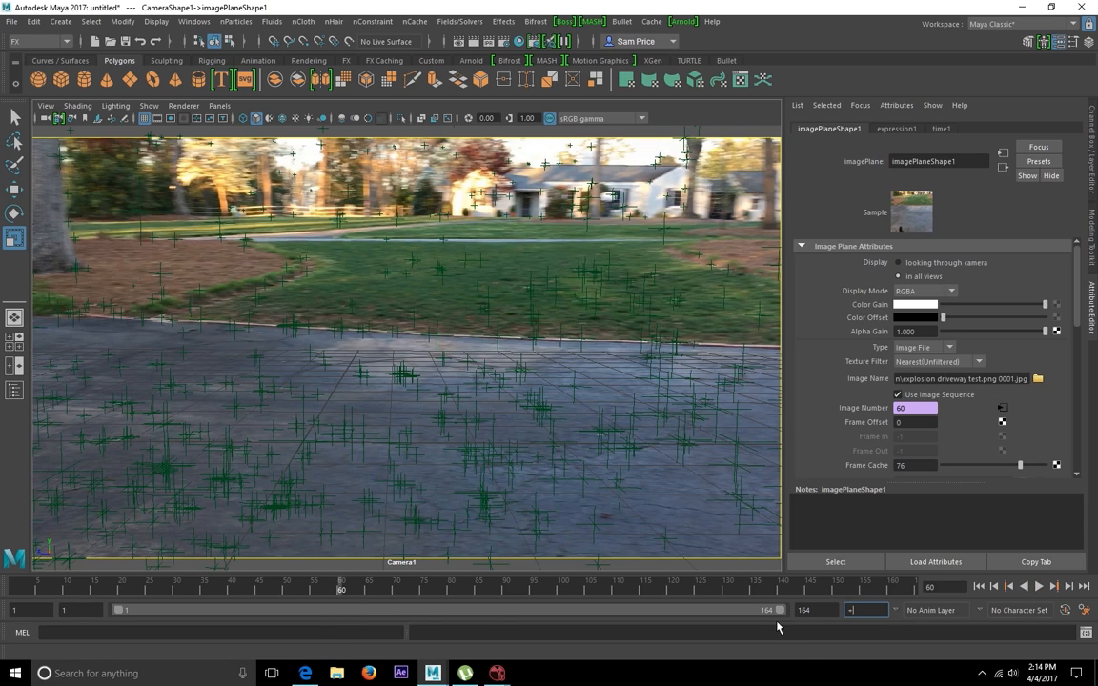
type("60")
key("Return")
key("alt+v")
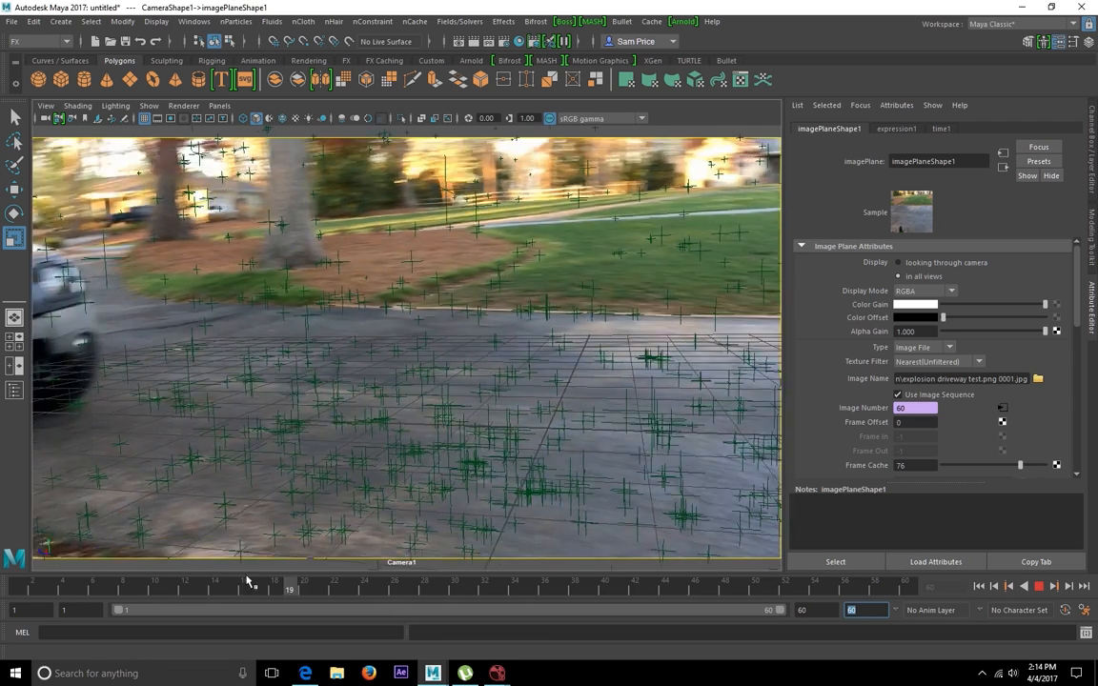
left_click_drag(3, 583, 2, 568)
- Create a polygon plane, scale it up to cover the driveway and move it back along X from the camera
left_click(132, 81)
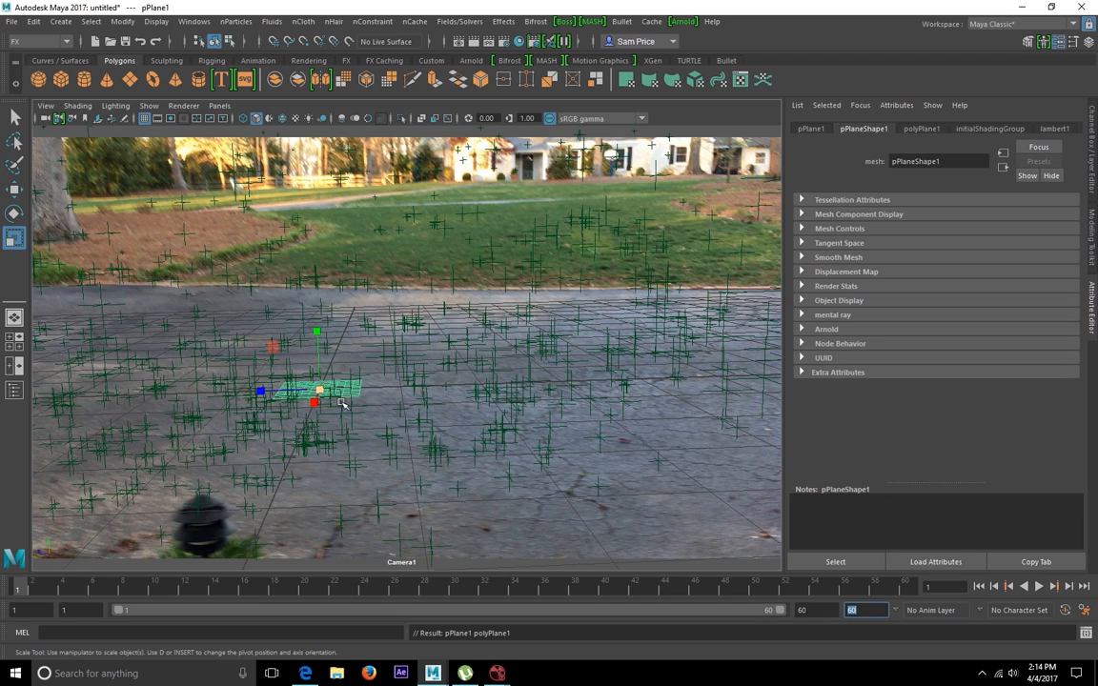
left_click_drag(322, 391, 858, 186)
key("w")
left_click_drag(314, 404, 336, 352)
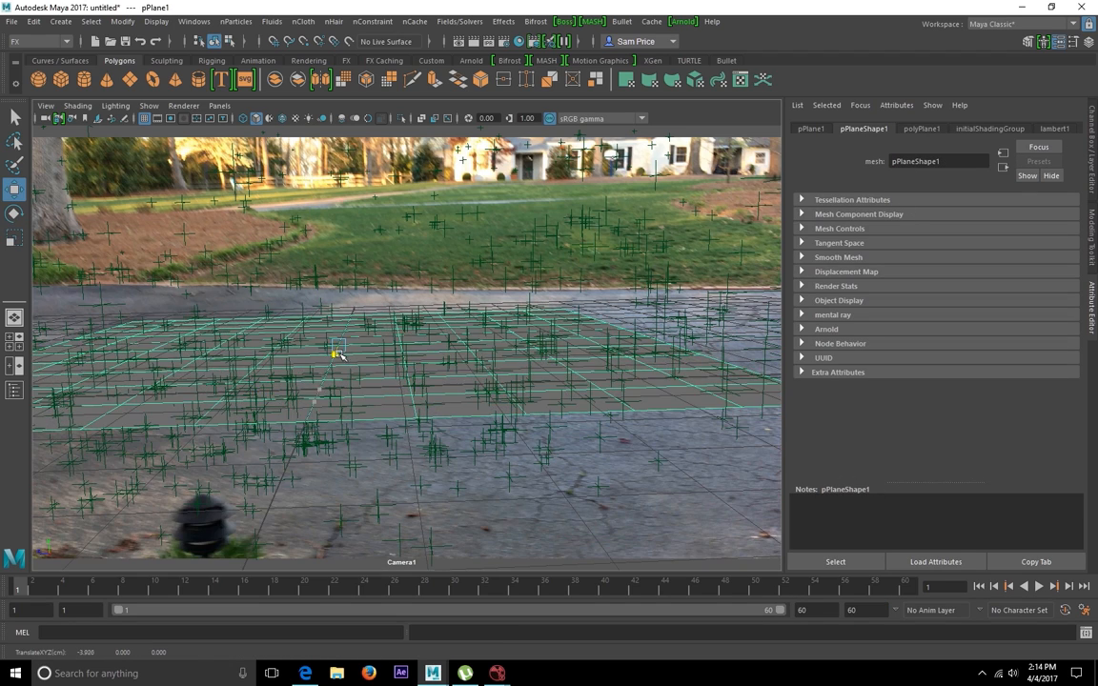
- Rotate the plane slightly to match the driveway's slope, checking its alignment with the tracking points in the orthographic views
key("e")
left_click_drag(371, 301, 340, 347)
key("w")
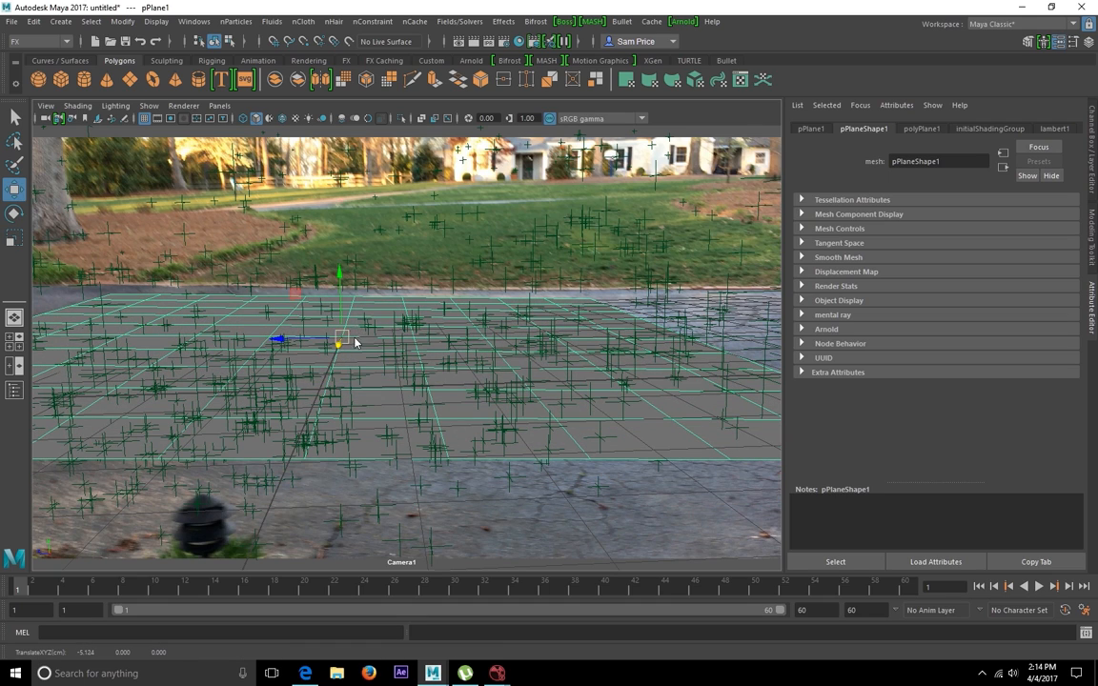
key("space")
middle_click_drag(228, 467, 266, 440, "alt")
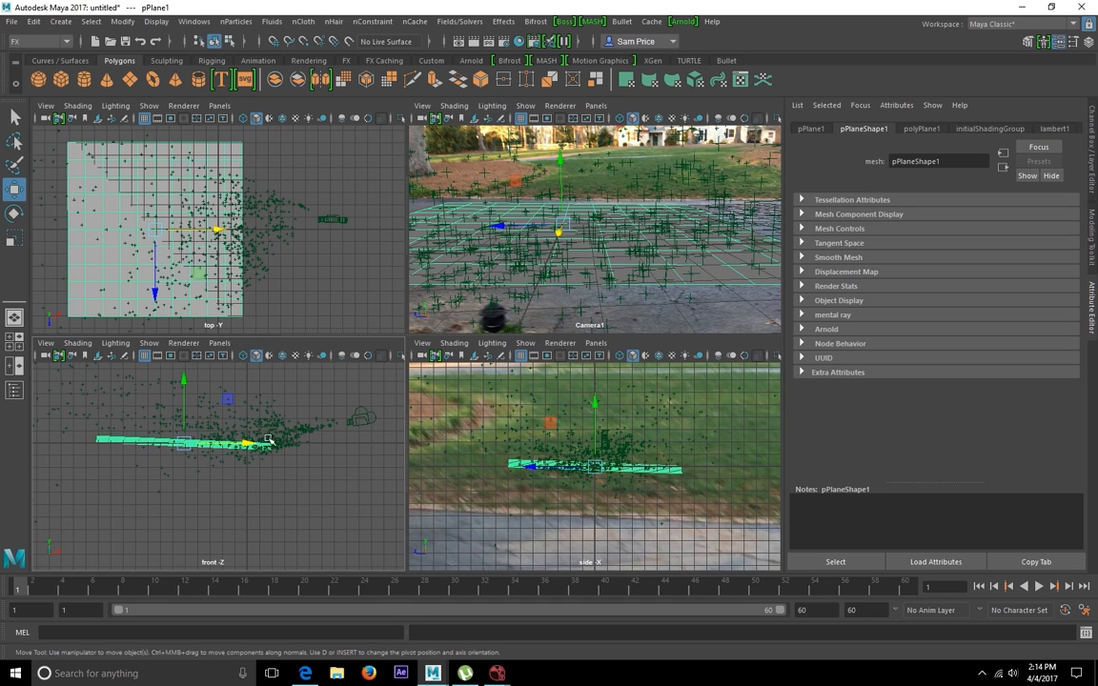
key("e")
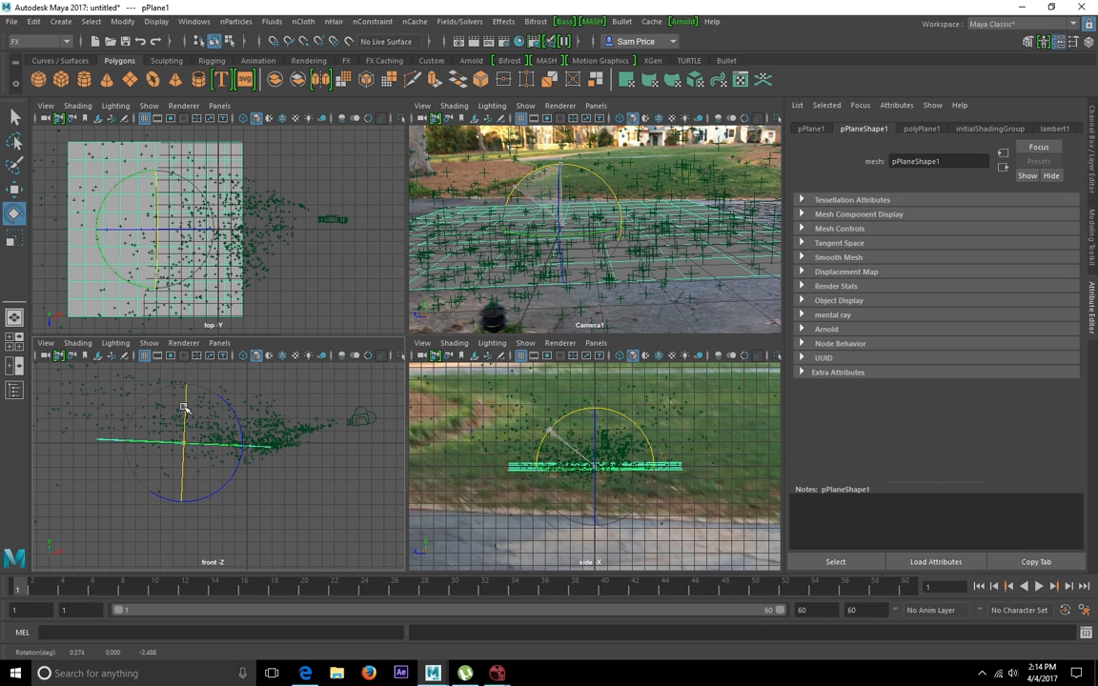
key("space")
left_click_drag(362, 350, 353, 355)
- Move the plane sideways along Z and adjust its height so it sits on the driveway, then check it across frames
key("w")
left_click_drag(289, 338, 159, 340)
mouse_move(216, 274)
left_mouse_down()
mouse_move(196, 217)
mouse_move(205, 268)
left_mouse_up()
left_click_drag(32, 591, 6, 610)
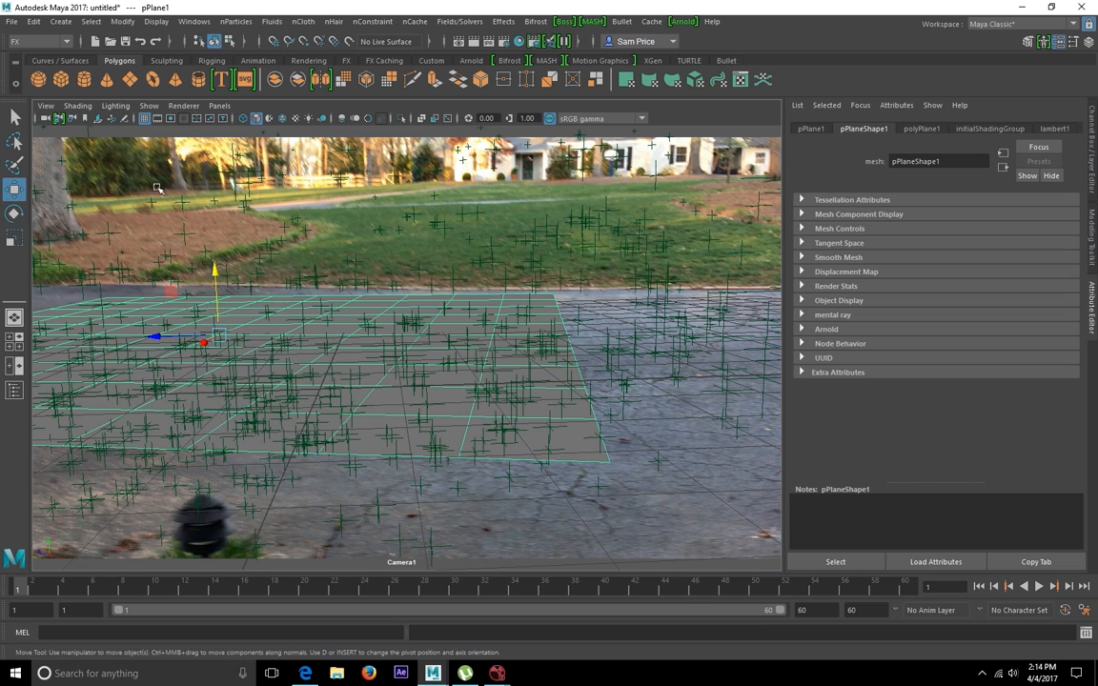
- Import the Canon fire.mb scene from the desktop's Vfx\Maya saves folder
left_click(12, 21)
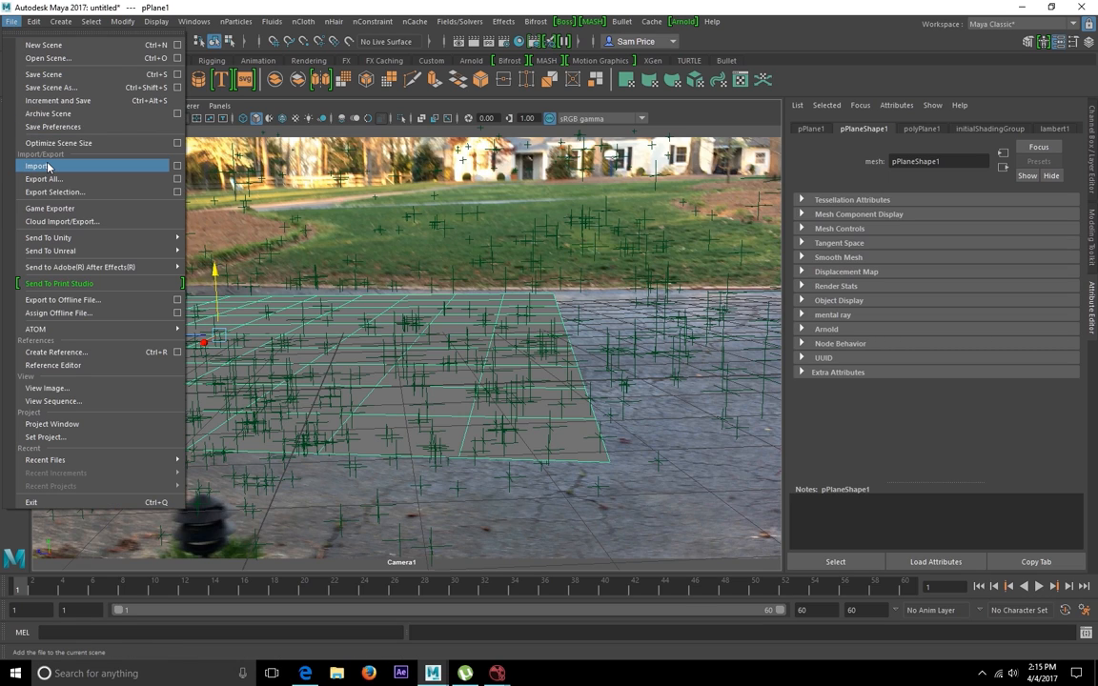
left_click(49, 168)
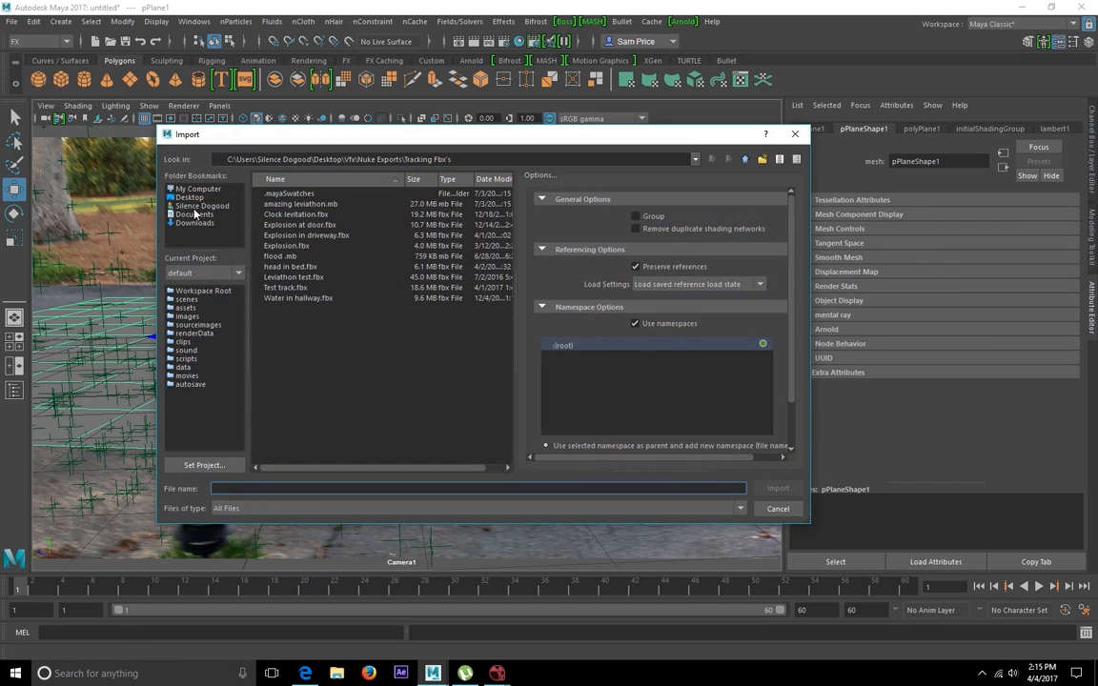
left_click(190, 197)
double_click(283, 203)
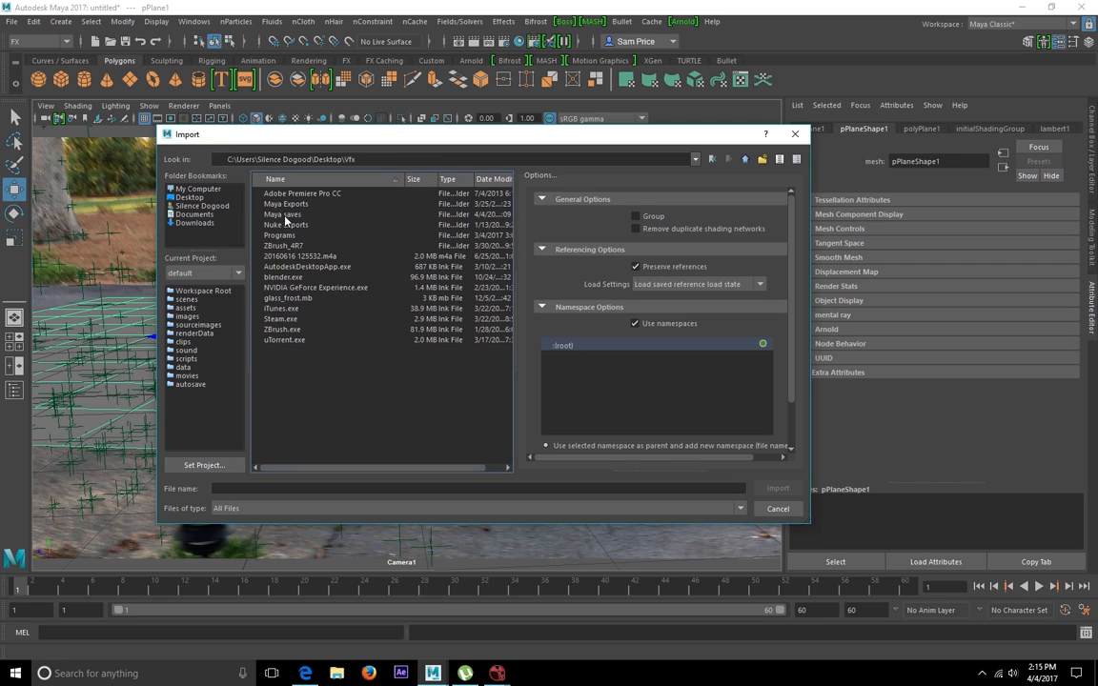
double_click(286, 215)
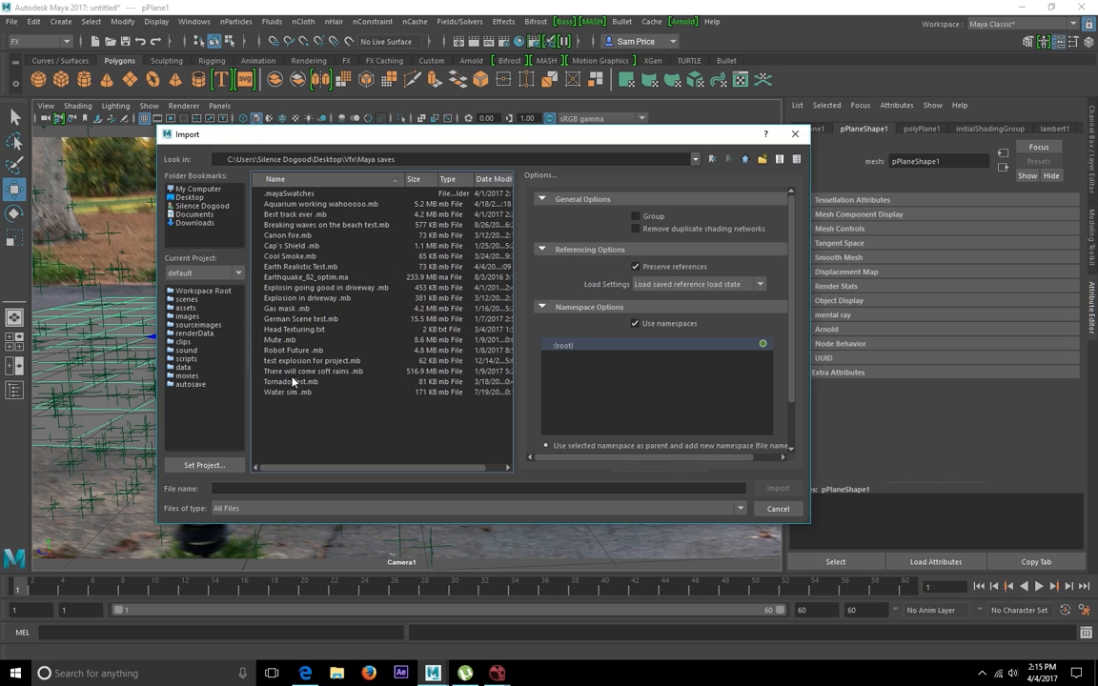
double_click(291, 236)
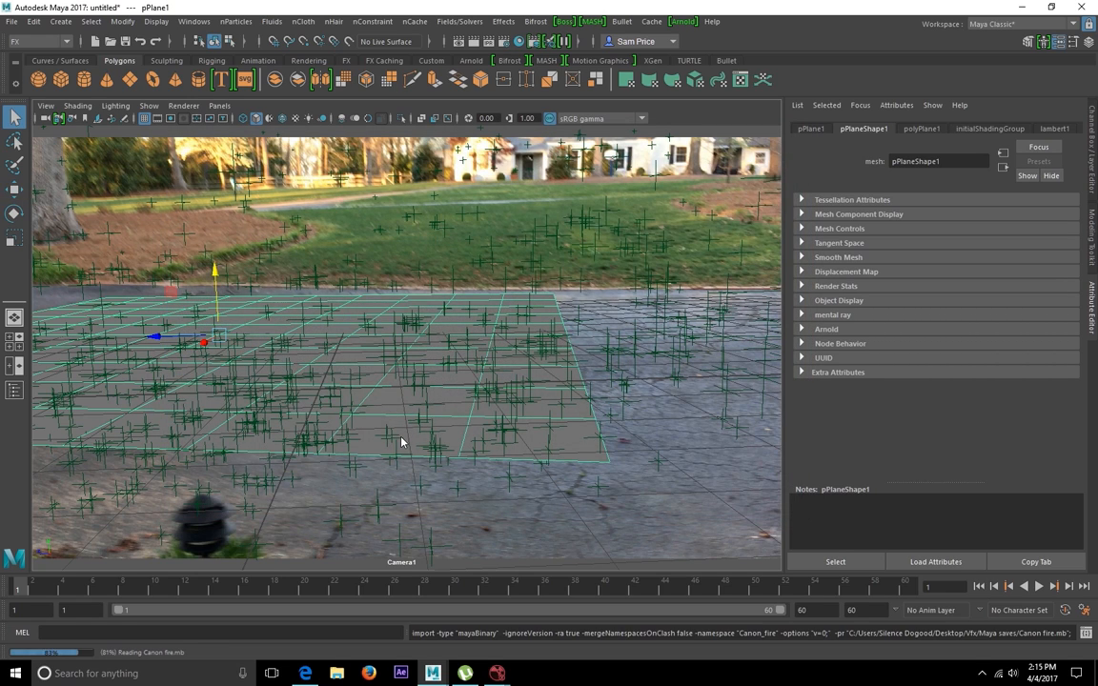
key("w")
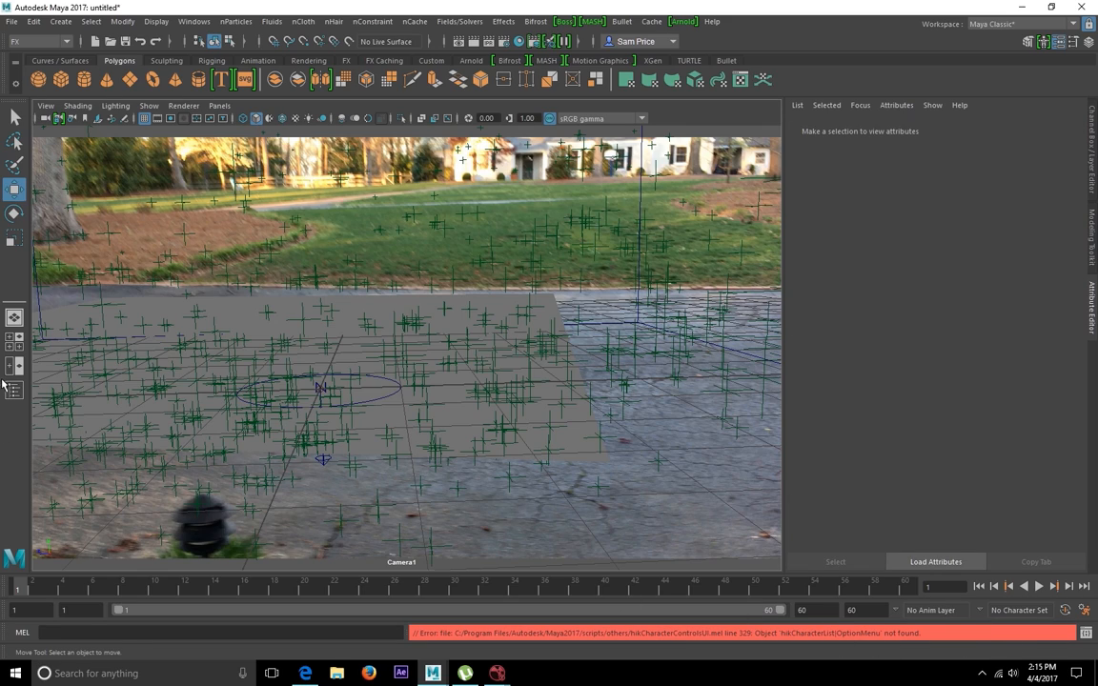
- Switch the viewport to the persp camera, orbit to see the imported explosion setup and show the Outliner
left_click(219, 105)
mouse_move(234, 113)
left_click(345, 130)
left_click_drag(455, 407, 544, 452, "alt")
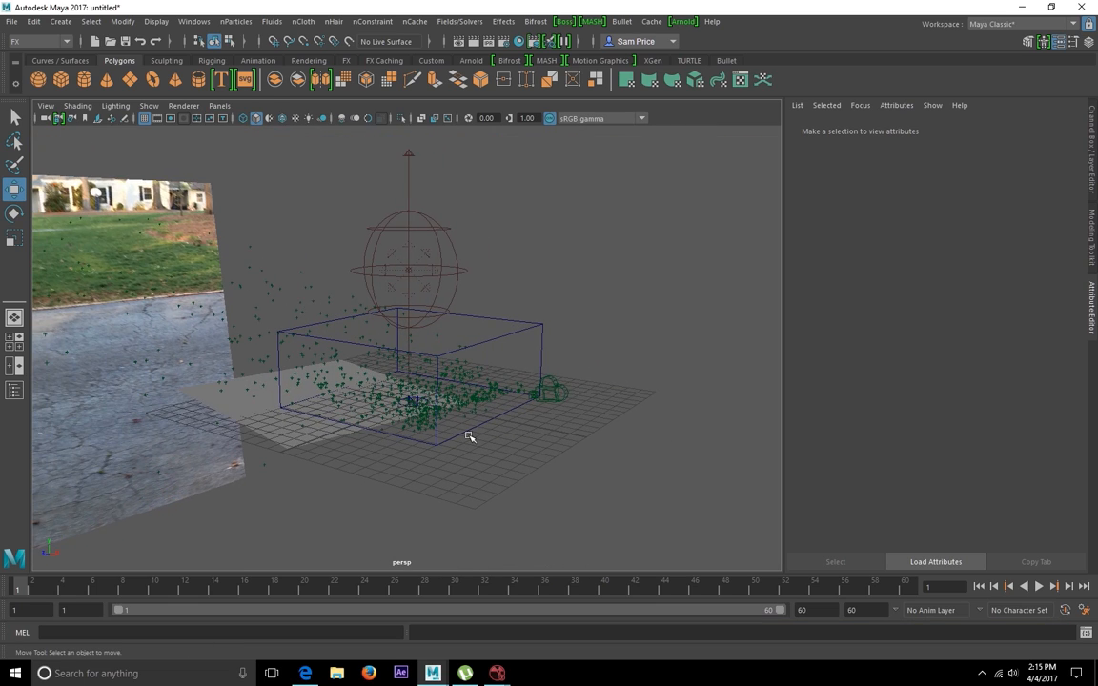
left_click(13, 362)
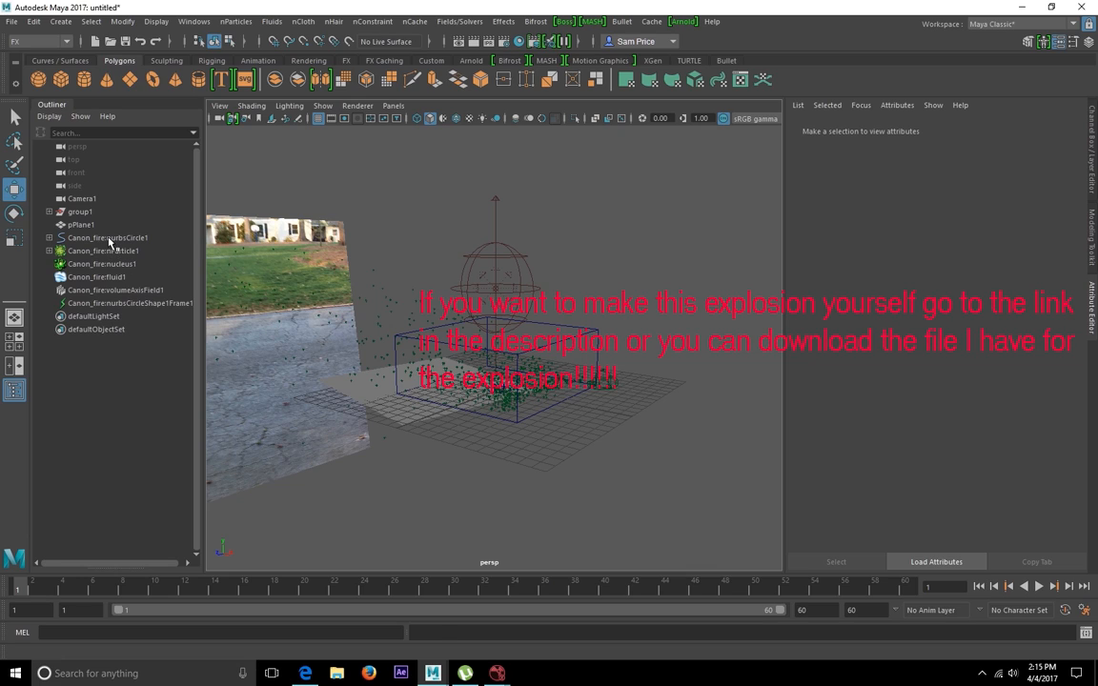
left_click(108, 237)
left_click(108, 303, "shift")
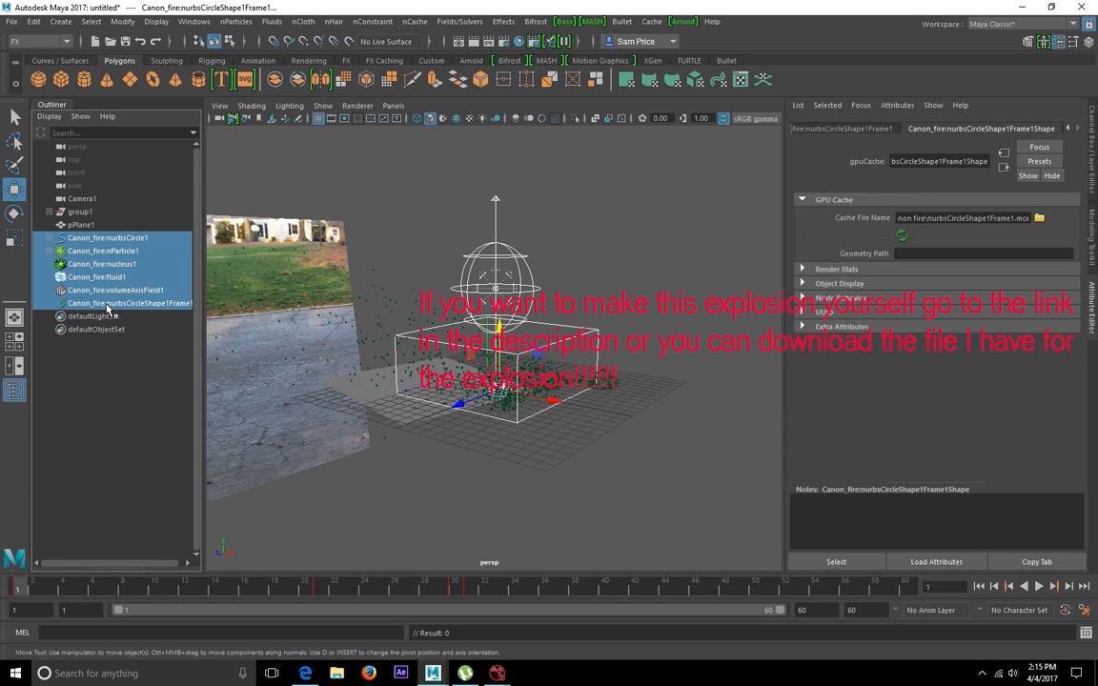
key("ctrl+g")
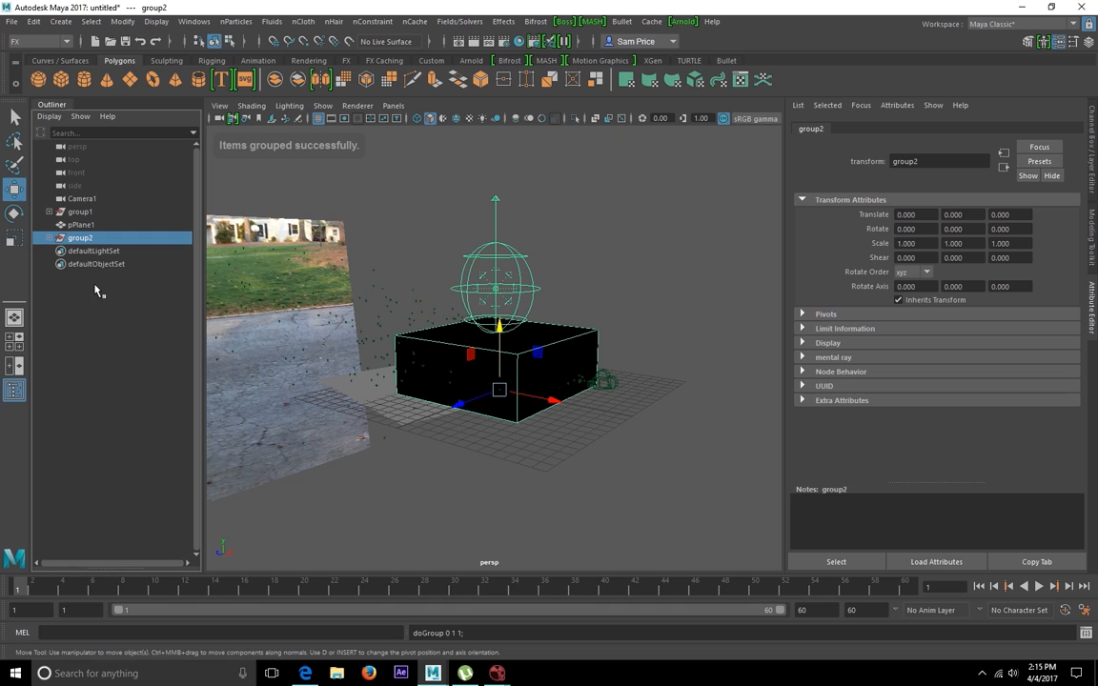
key("ctrl+z")
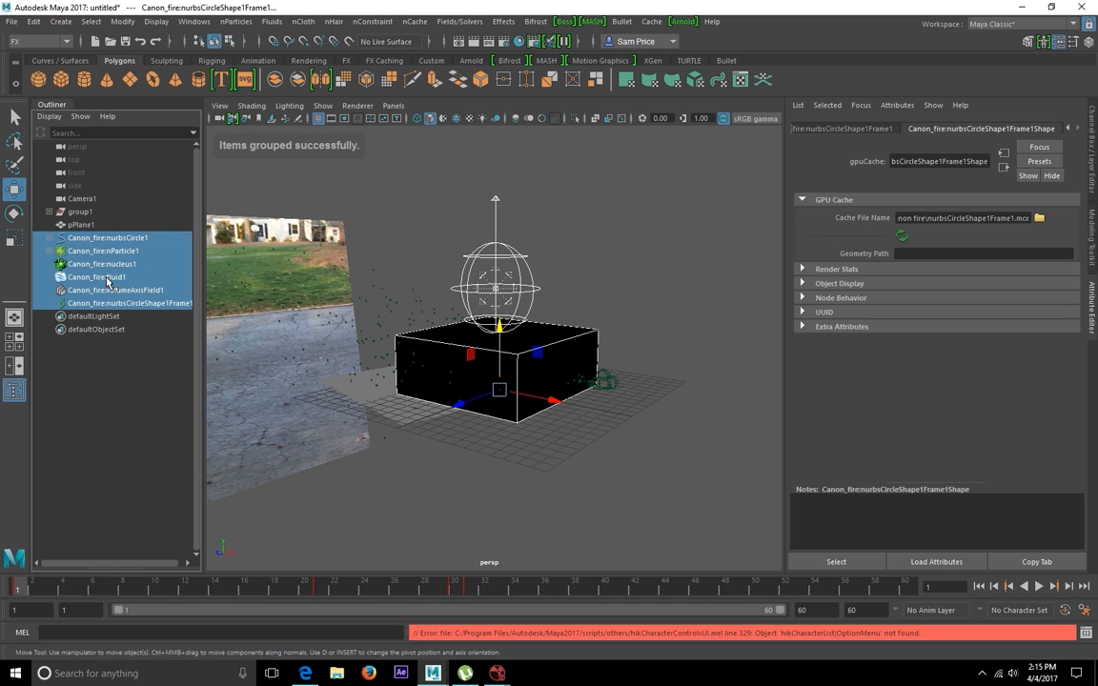
right_click(108, 283)
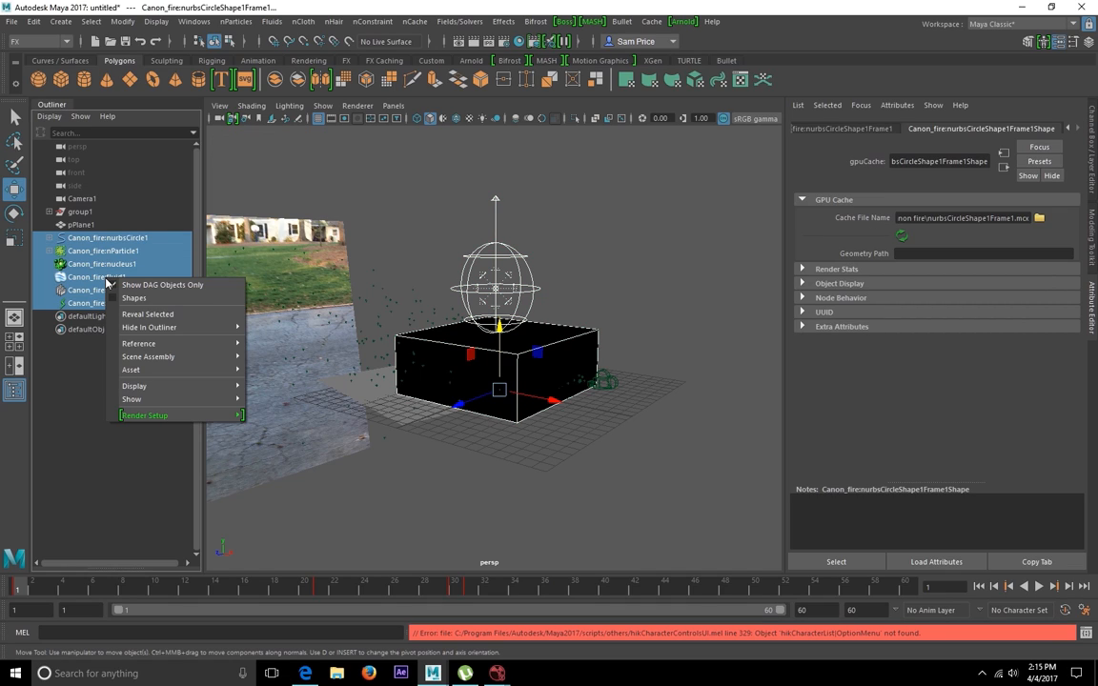
left_click(89, 266)
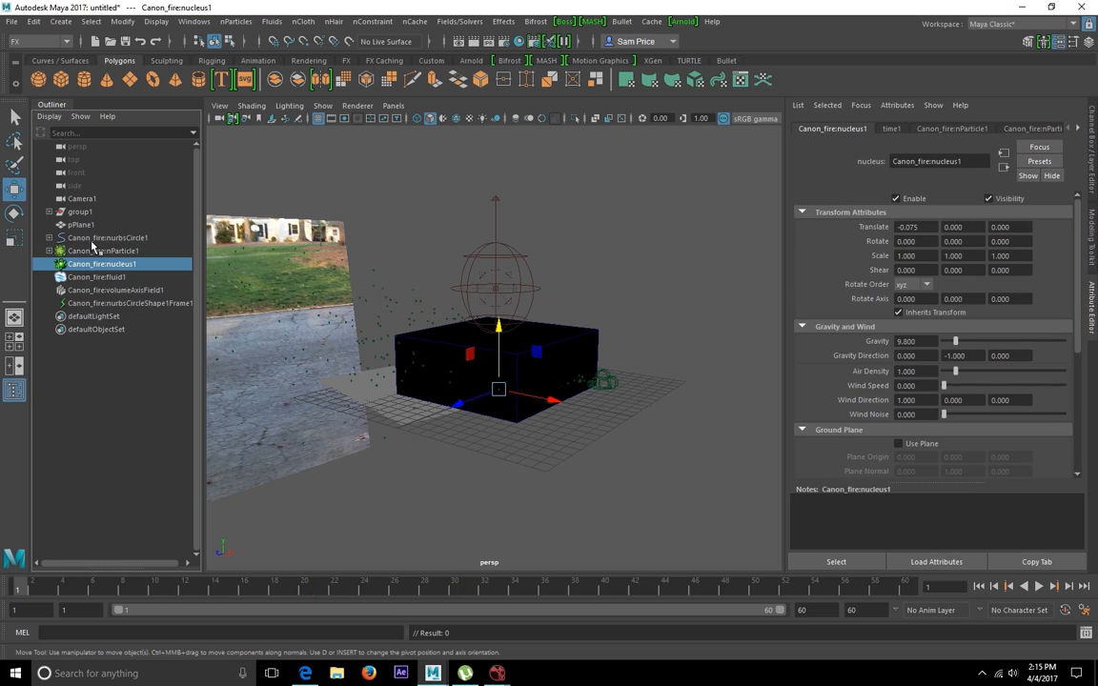
- Group all the imported Canon_fire nodes, from nurbsCircle1 through nurbsCircleShape1Frame1
left_click(92, 239)
left_click(96, 304, "shift")
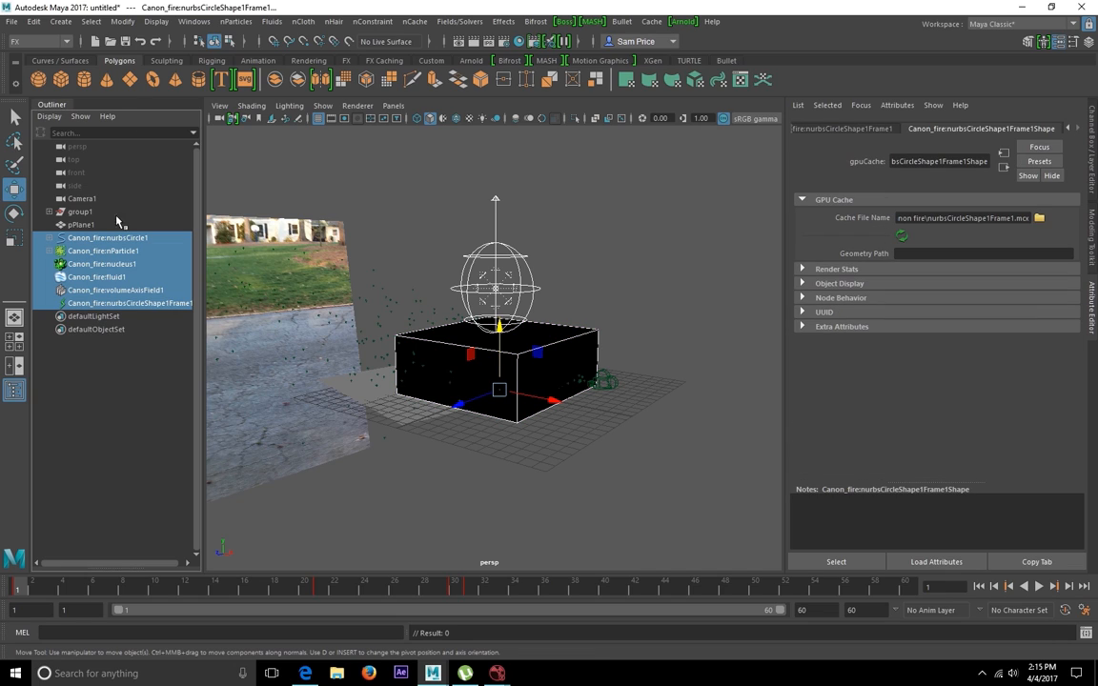
left_click(122, 22)
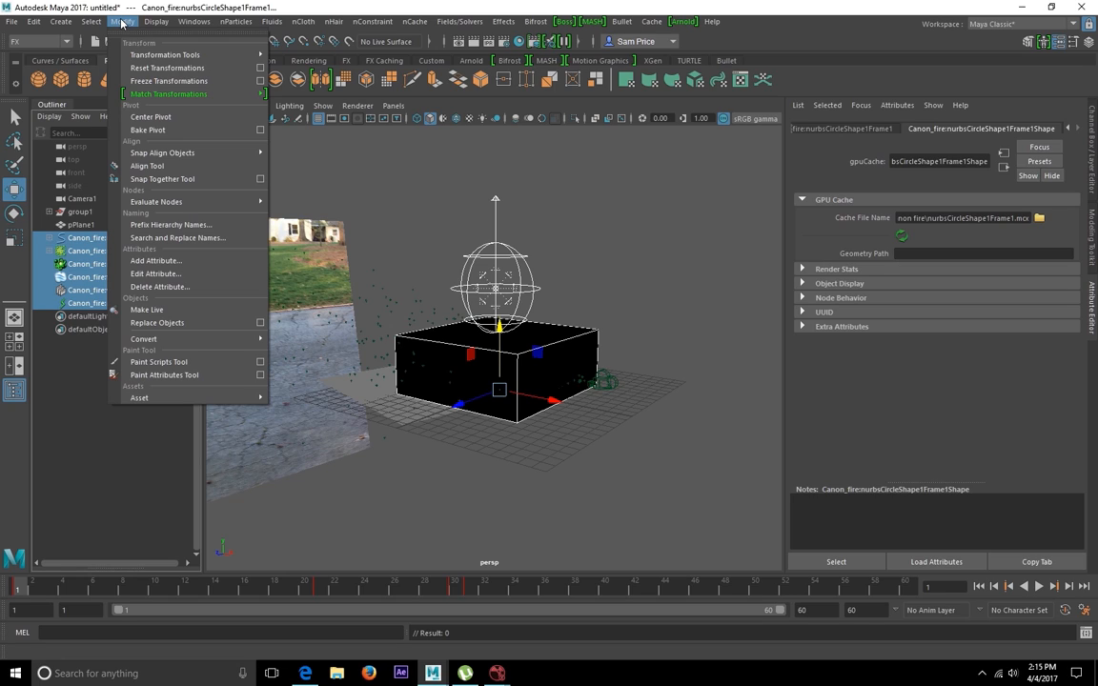
mouse_move(38, 22)
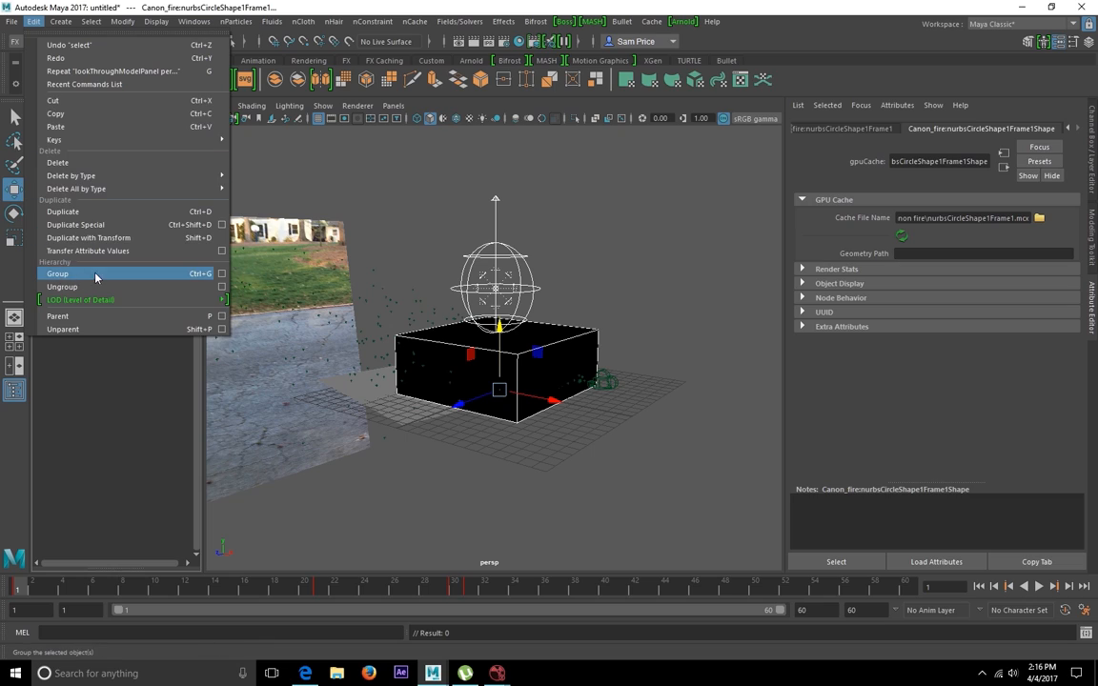
left_click(202, 274)
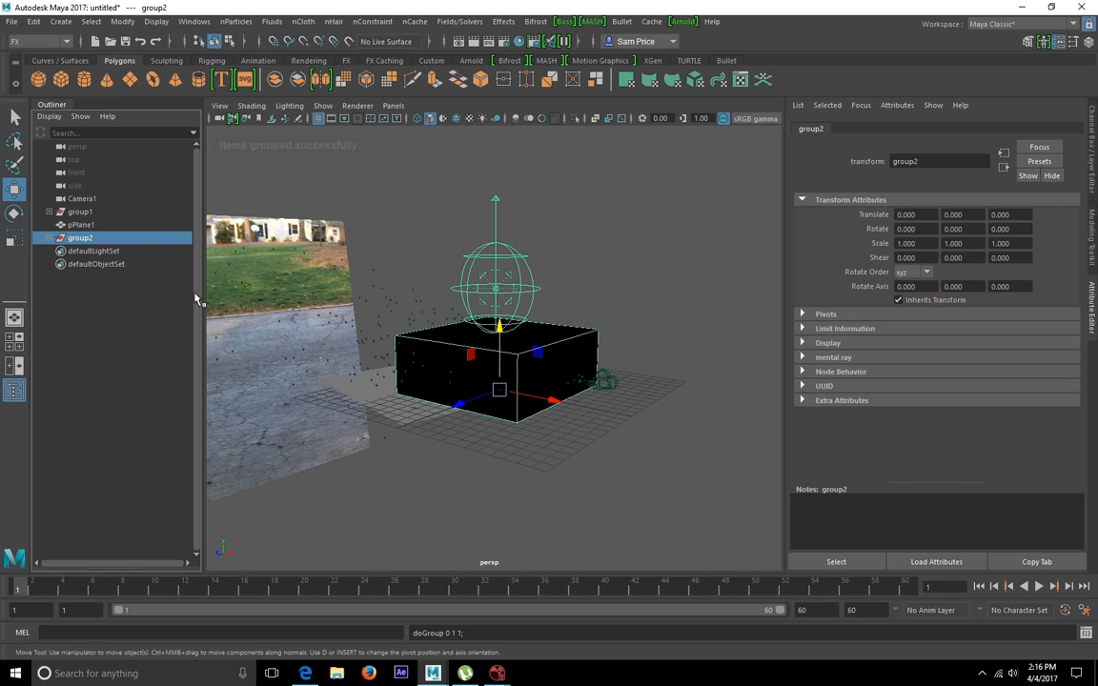
- Rename the new group of Canon_fire nodes to Explosion
double_click(80, 238)
type("Explos")
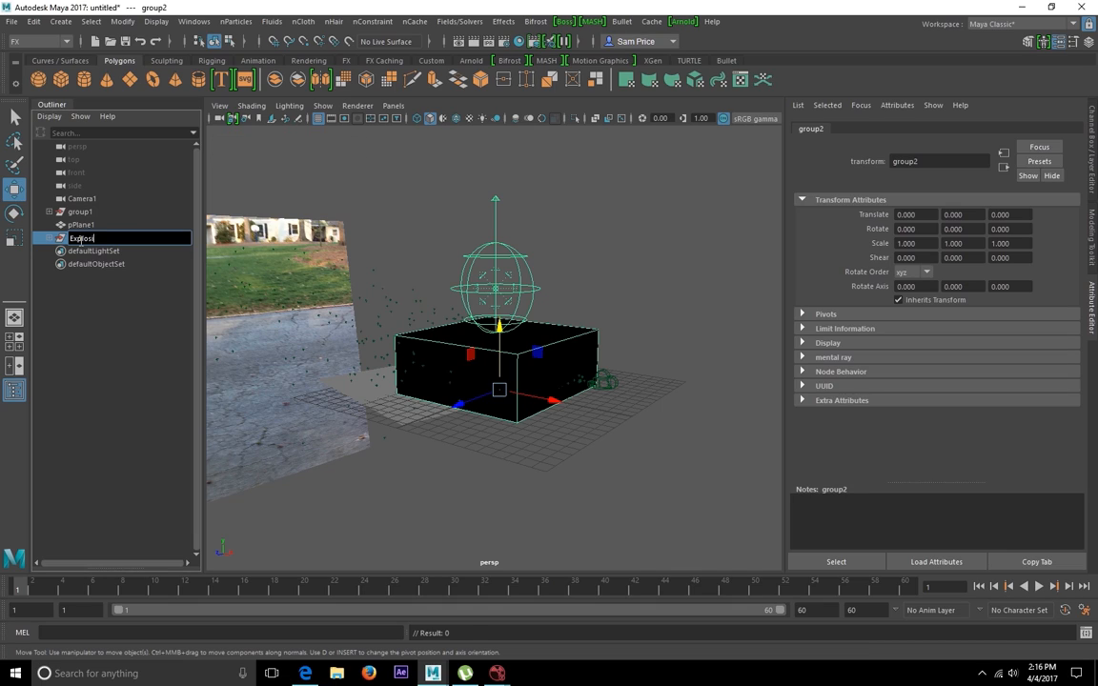
type("ion")
key("Return")
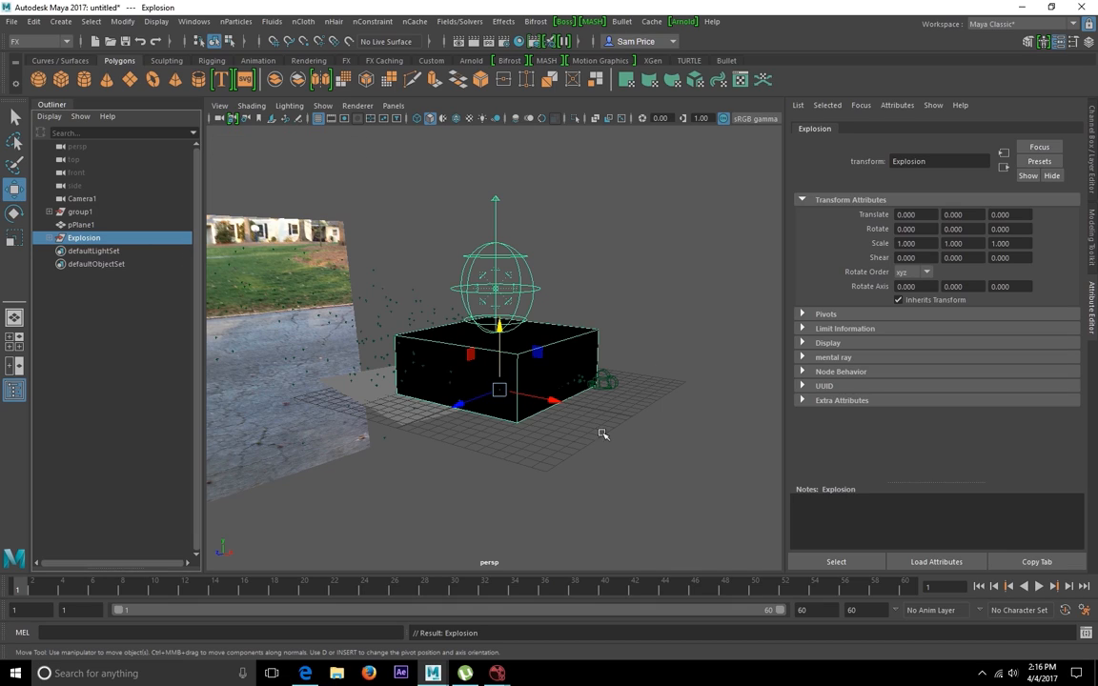
- Return to frame 1 and scale the Explosion group down uniformly to about 0.43
left_click(69, 590)
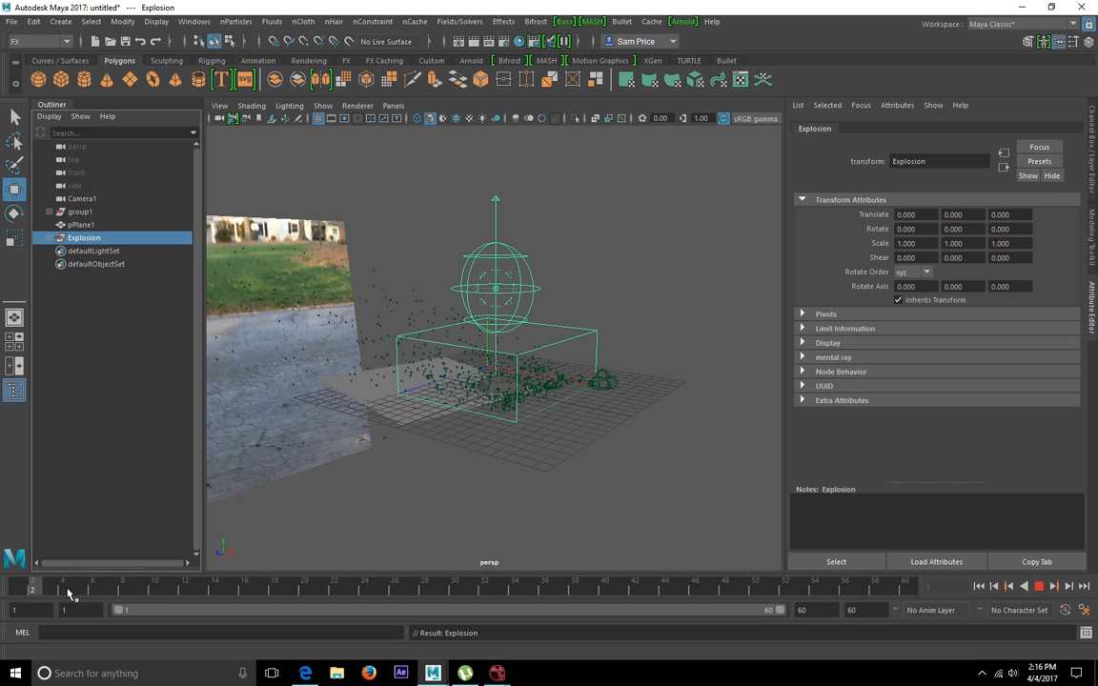
left_click(17, 590)
left_click_drag(488, 393, 571, 409, "alt")
key("r")
left_click_drag(455, 384, 352, 413)
- Move the Explosion group over the plane to about X -6.5 and tilt it about -2.59 degrees in Z
scroll(562, 383, "up", 6)
middle_click_drag(568, 408, 633, 358, "alt")
left_click_drag(633, 359, 717, 382, "alt")
key("w")
left_click_drag(653, 347, 459, 291)
key("e")
key("w")
key("e")
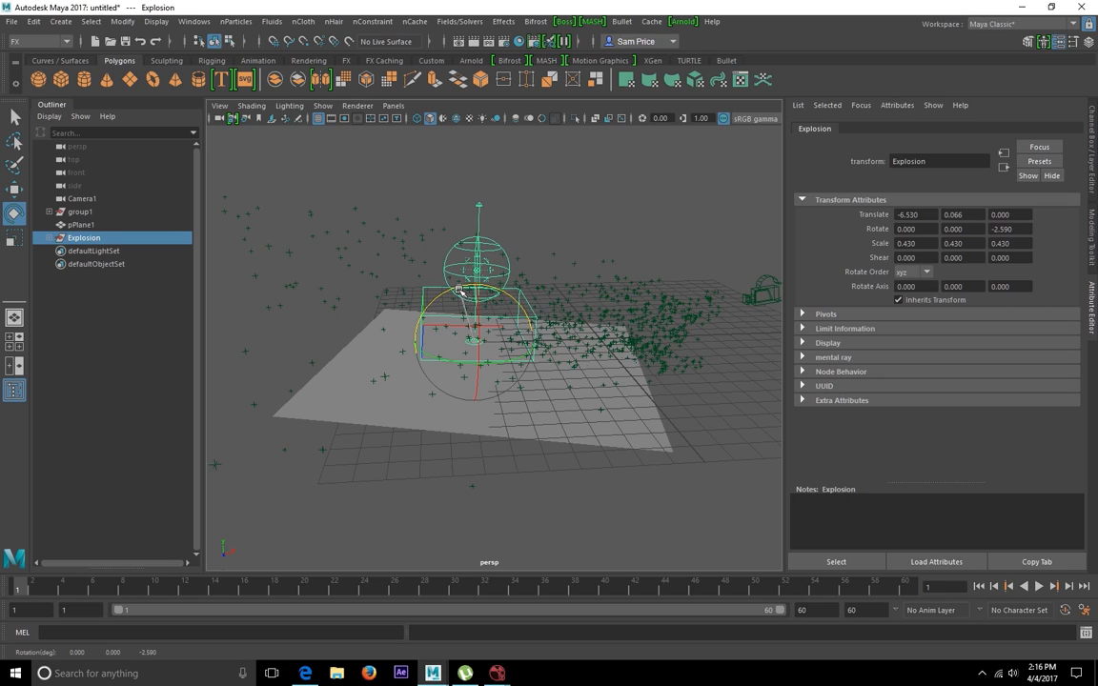
- Reposition the Explosion group on the plane at about X -6.97, Z 3.97 and scale it uniformly to about 0.419
key("w")
left_click_drag(489, 360, 497, 422)
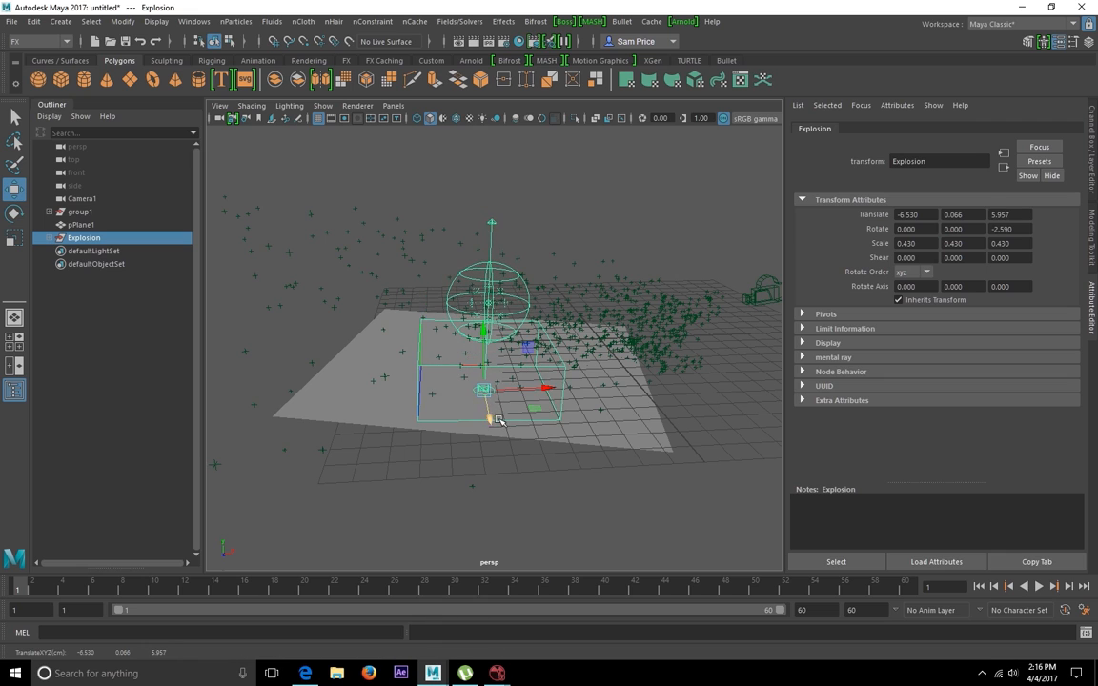
left_click_drag(555, 393, 479, 398)
middle_click_drag(542, 397, 588, 396, "alt")
left_click_drag(588, 396, 493, 390, "alt")
middle_click_drag(493, 390, 610, 411, "alt")
left_click_drag(610, 411, 515, 414, "alt")
key("r")
left_click_drag(425, 351, 423, 352)
key("w")
- Look through Camera1 and play the simulation to check the explosion's placement in the footage, stopping around frame 28
left_click(393, 105)
mouse_move(476, 118)
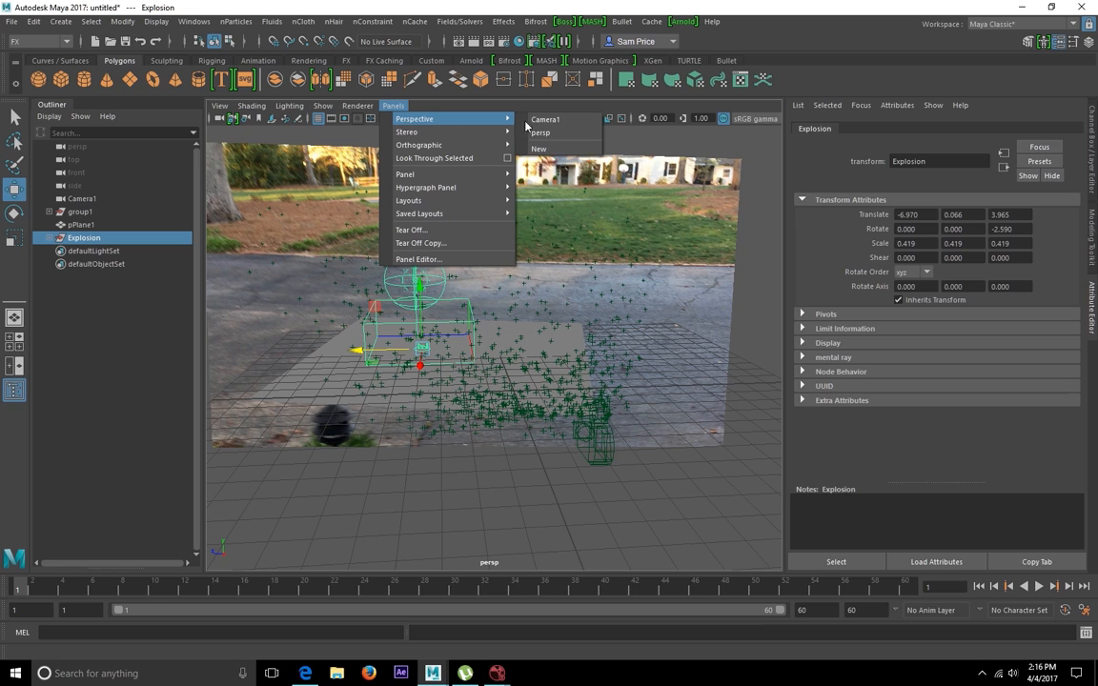
left_click(547, 121)
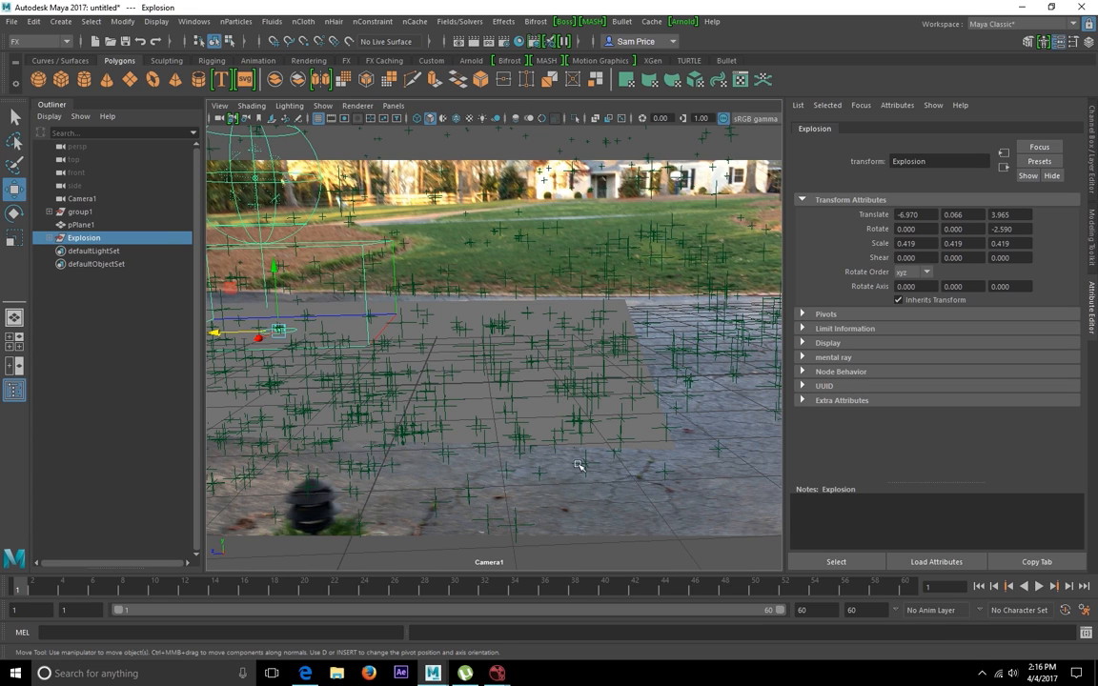
left_click(1039, 586)
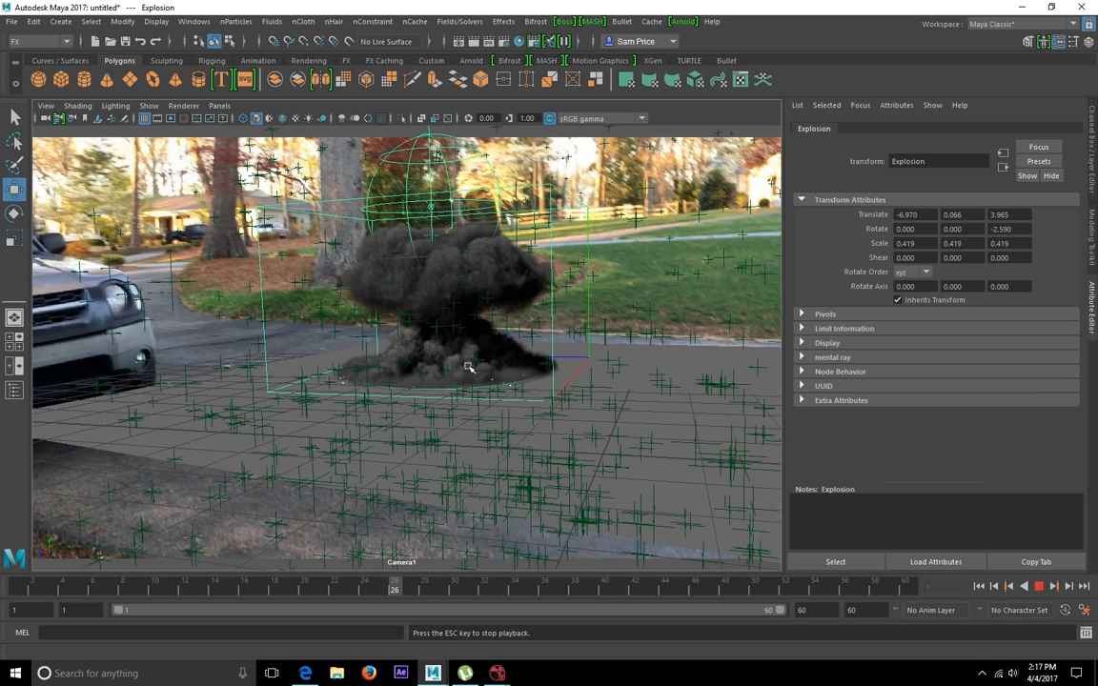
left_click(1038, 587)
- Hide group1, which holds the tracking locators, using the Outliner, and close the Outliner again
left_click(15, 390)
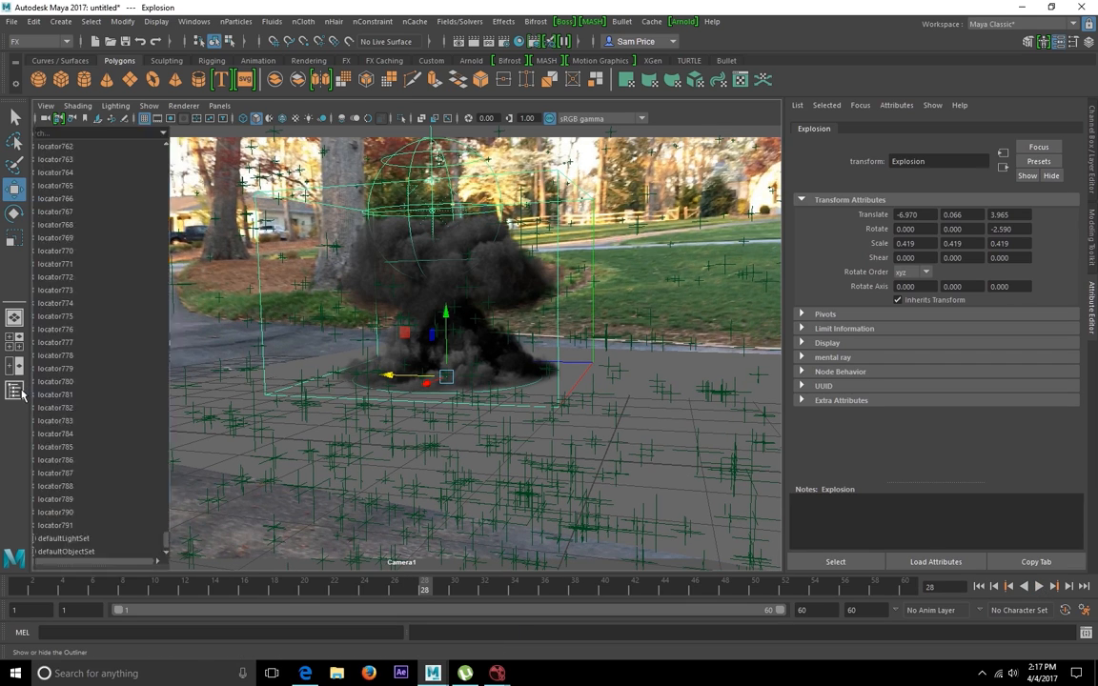
left_click(86, 211)
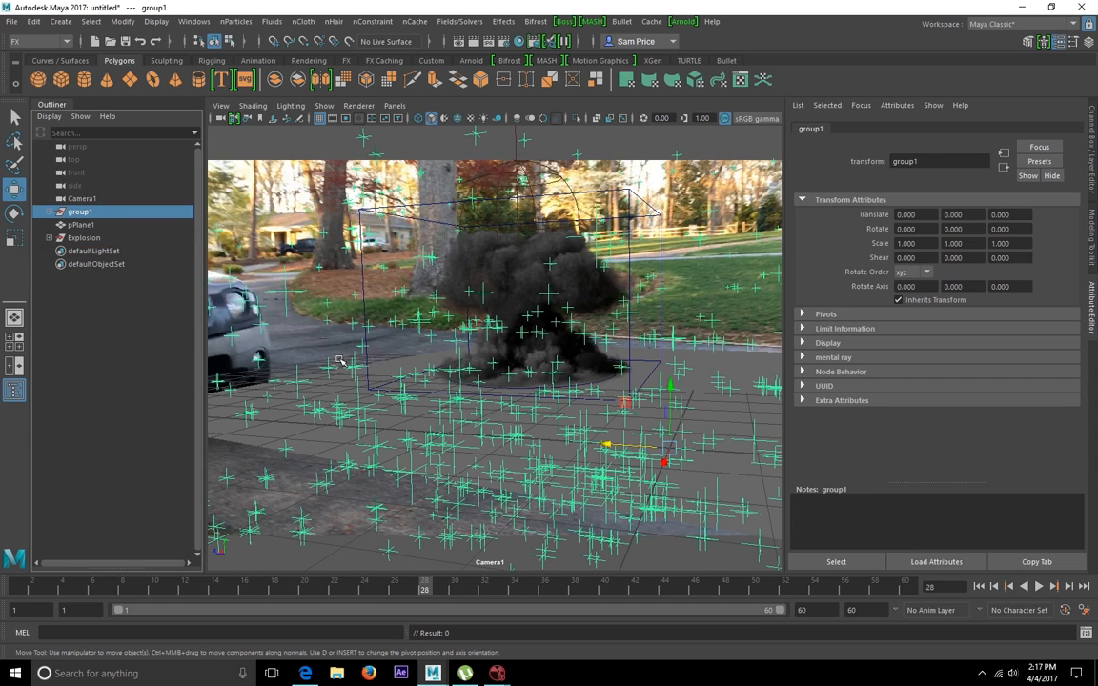
key("h")
left_click(16, 391)
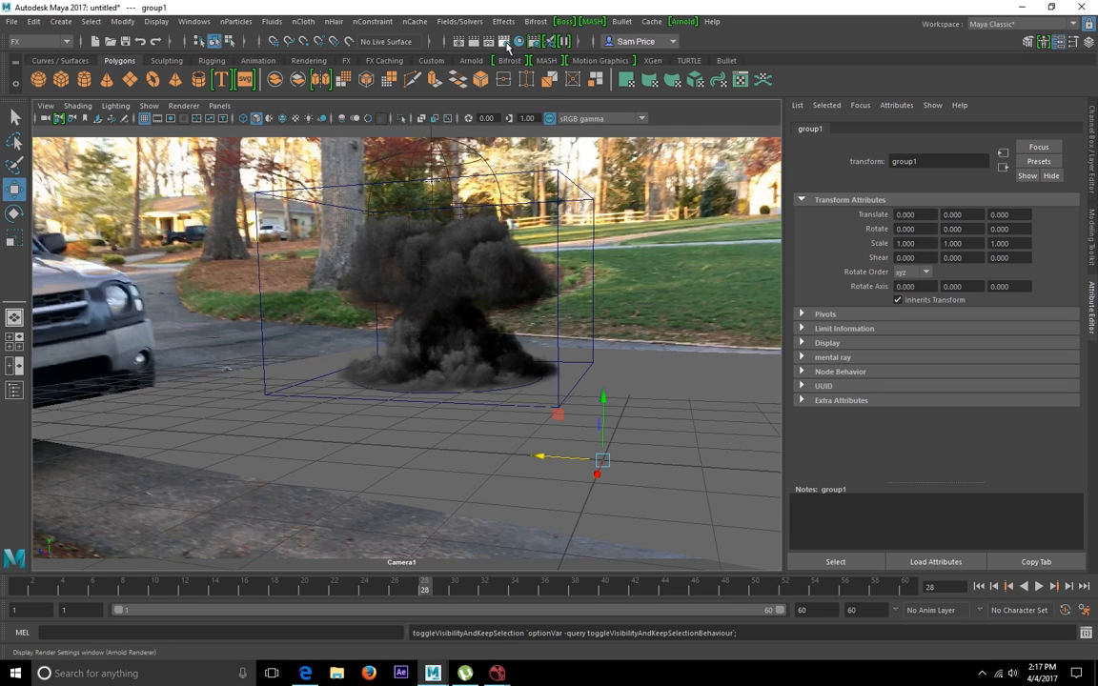
- Choose Arnold Renderer as the renderer in the render settings and close them
left_click_drag(497, 198, 380, 45)
left_click(424, 90)
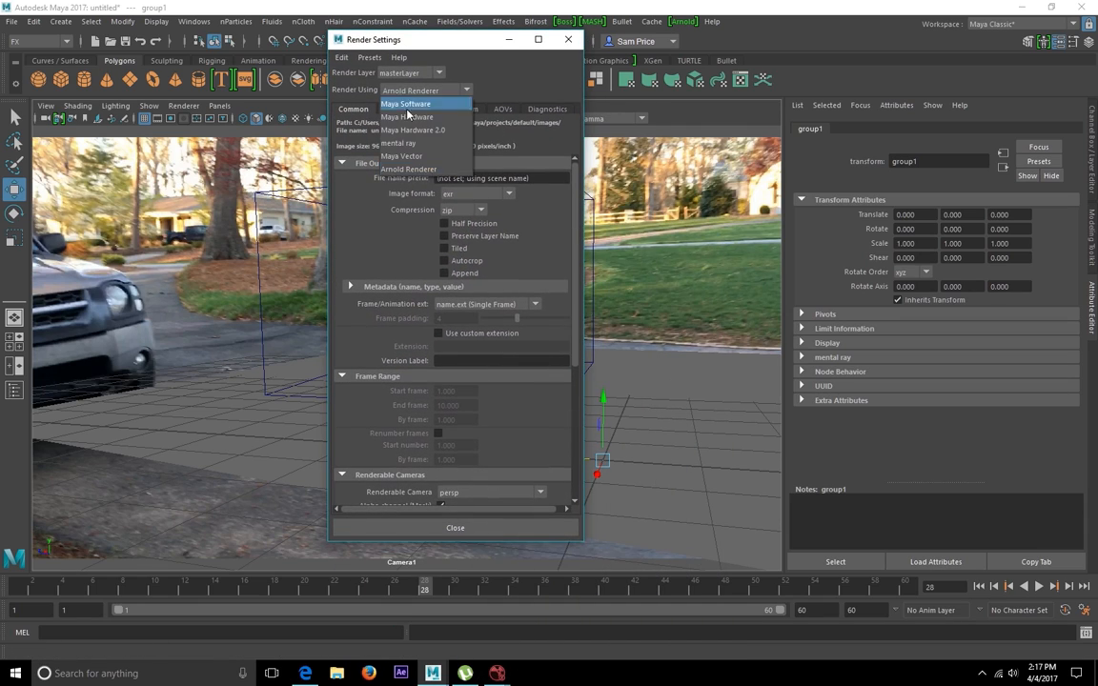
left_click(407, 169)
left_click(454, 527)
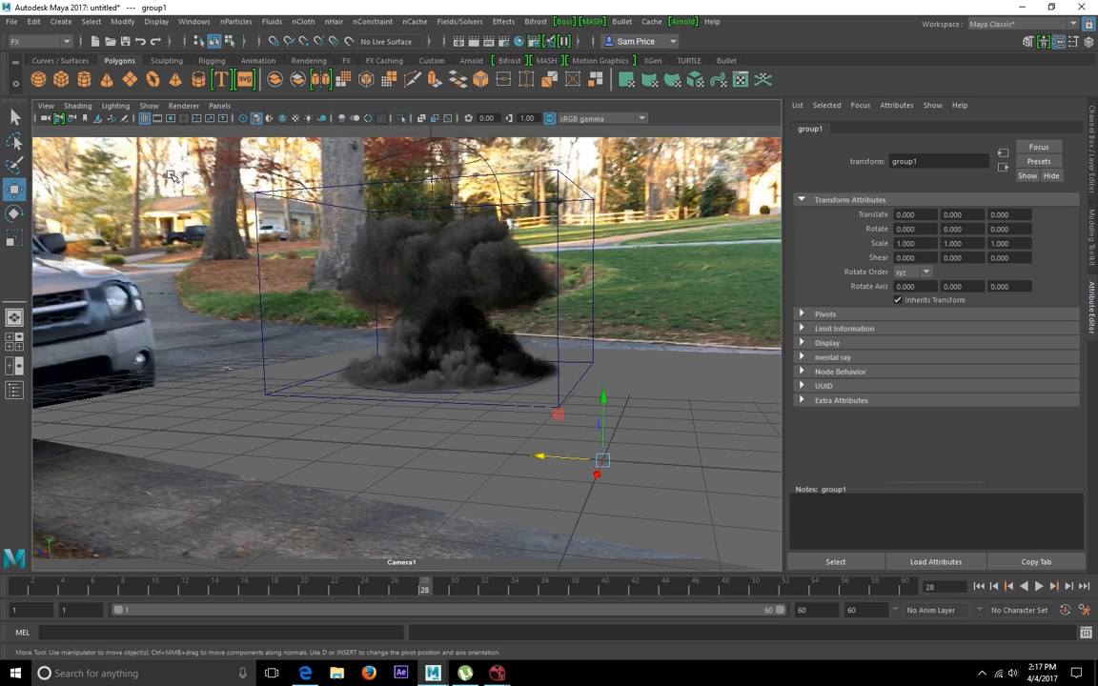
- Switch the viewport to the persp camera and create an Arnold area light
left_click(221, 107)
mouse_move(276, 116)
left_click(397, 132)
left_click_drag(640, 369, 591, 378, "alt")
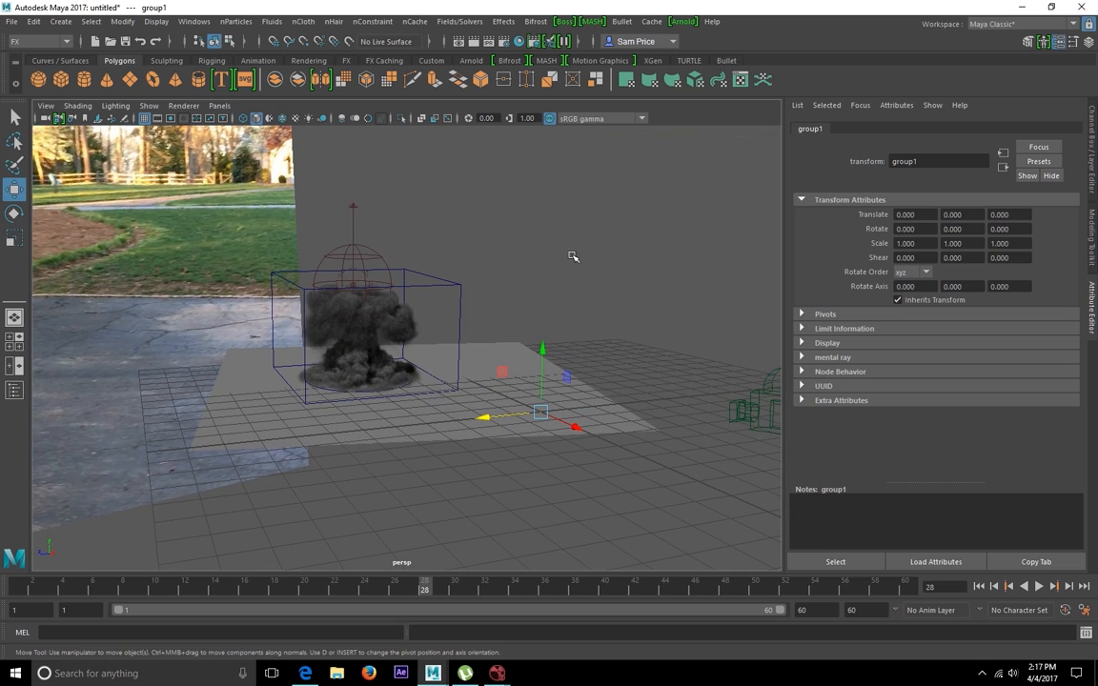
left_click(683, 21)
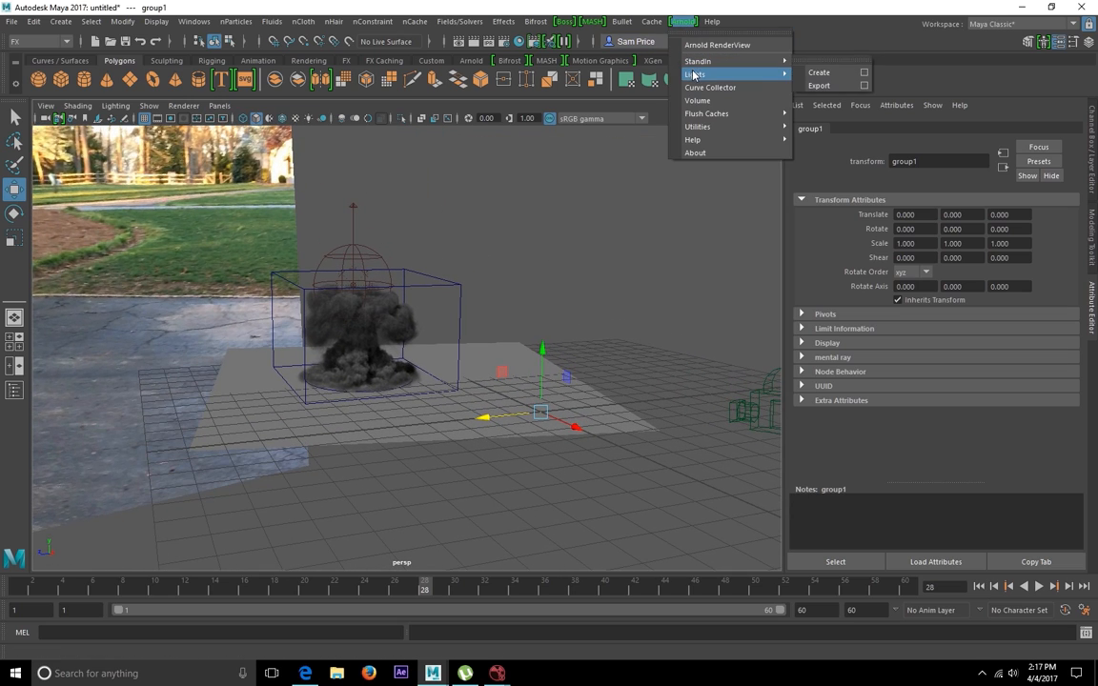
mouse_move(730, 75)
left_click(823, 86)
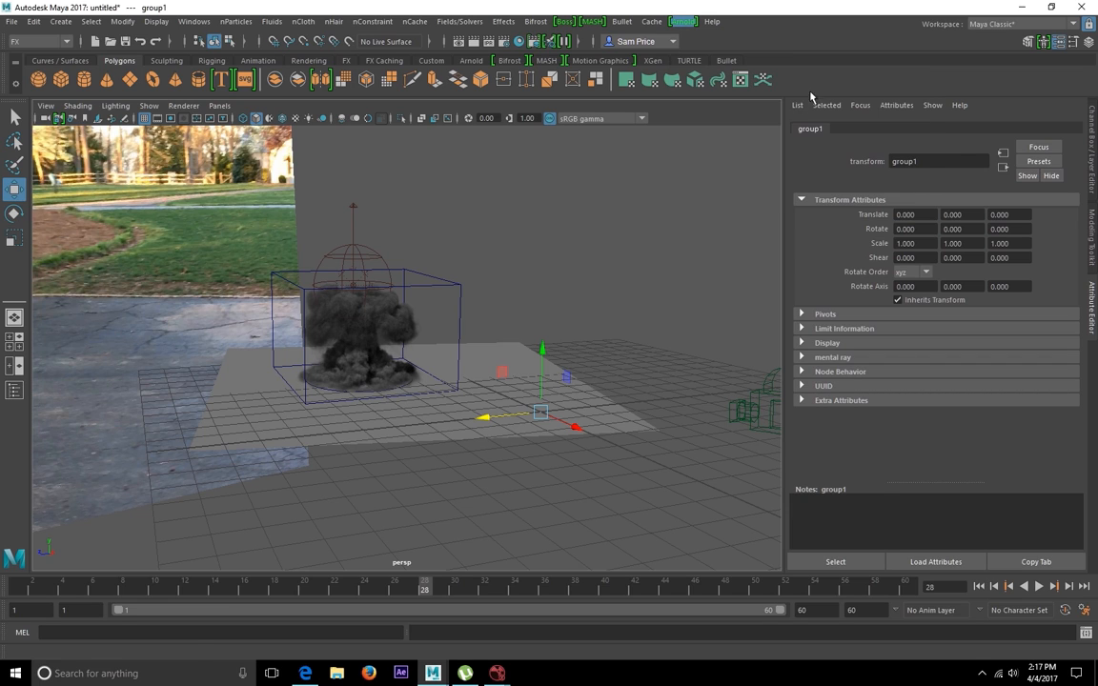
- Scale the new area light up uniformly until it is taller than the explosion container
left_click_drag(466, 417, 478, 400, "alt")
key("r")
left_click_drag(541, 424, 340, 416)
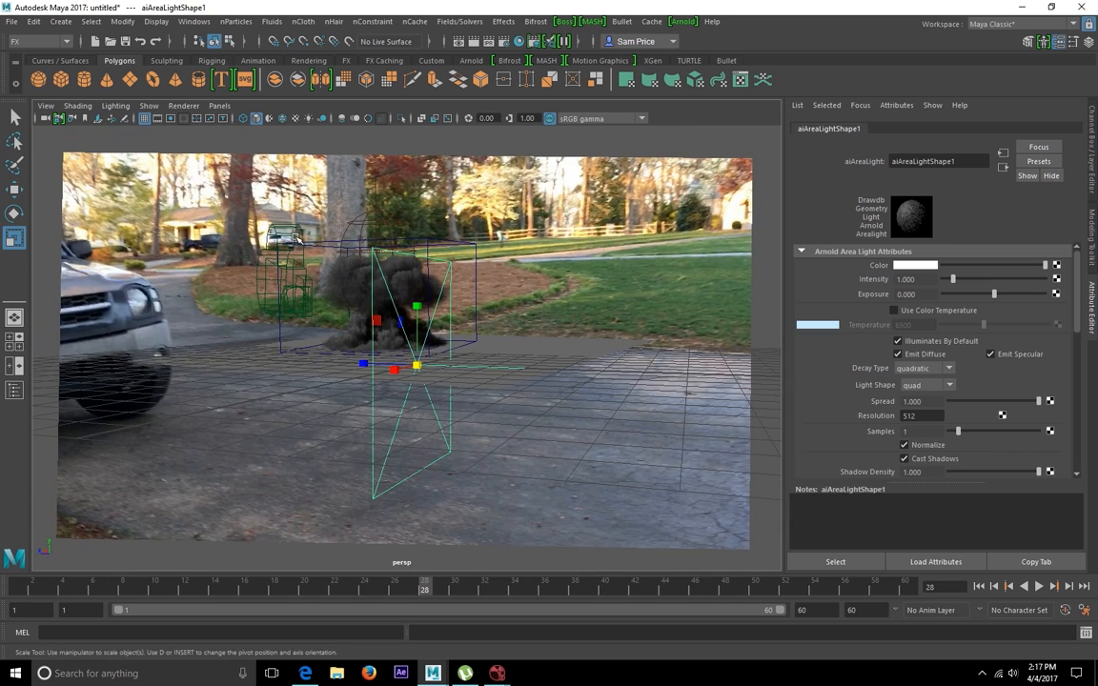
- Look through the area light to aim it down at the explosion from a distance, and return to the persp camera
left_click_drag(463, 387, 539, 415, "alt")
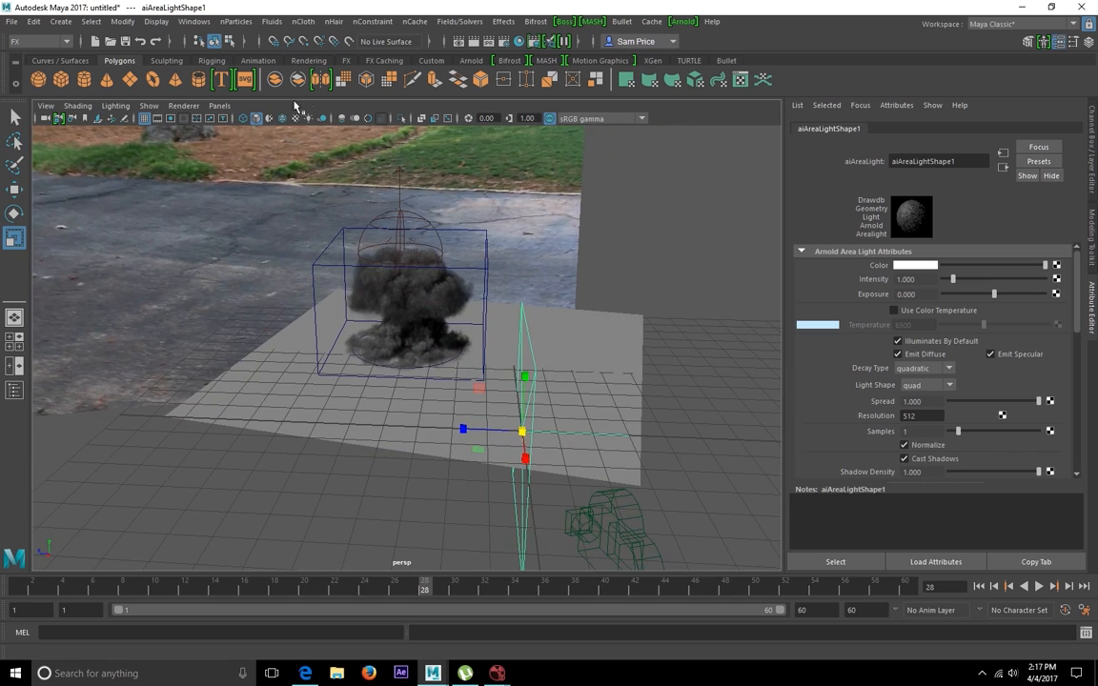
left_click(219, 105)
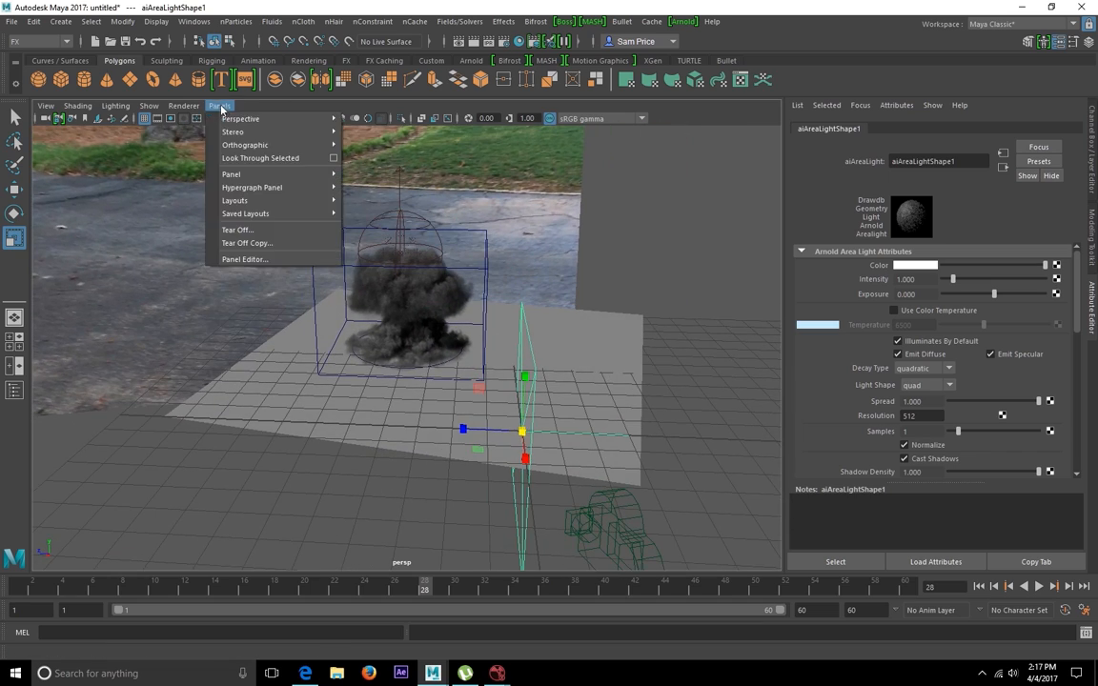
left_click(274, 159)
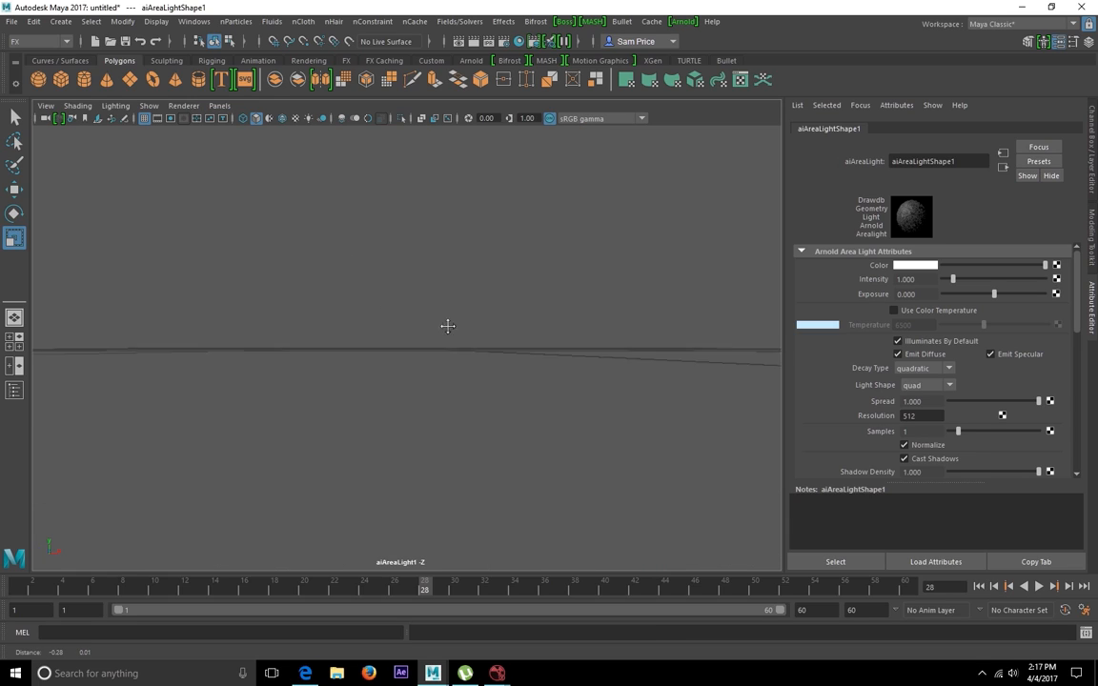
left_click_drag(478, 324, 505, 377, "alt")
middle_click_drag(506, 375, 509, 380, "alt")
left_click(220, 104)
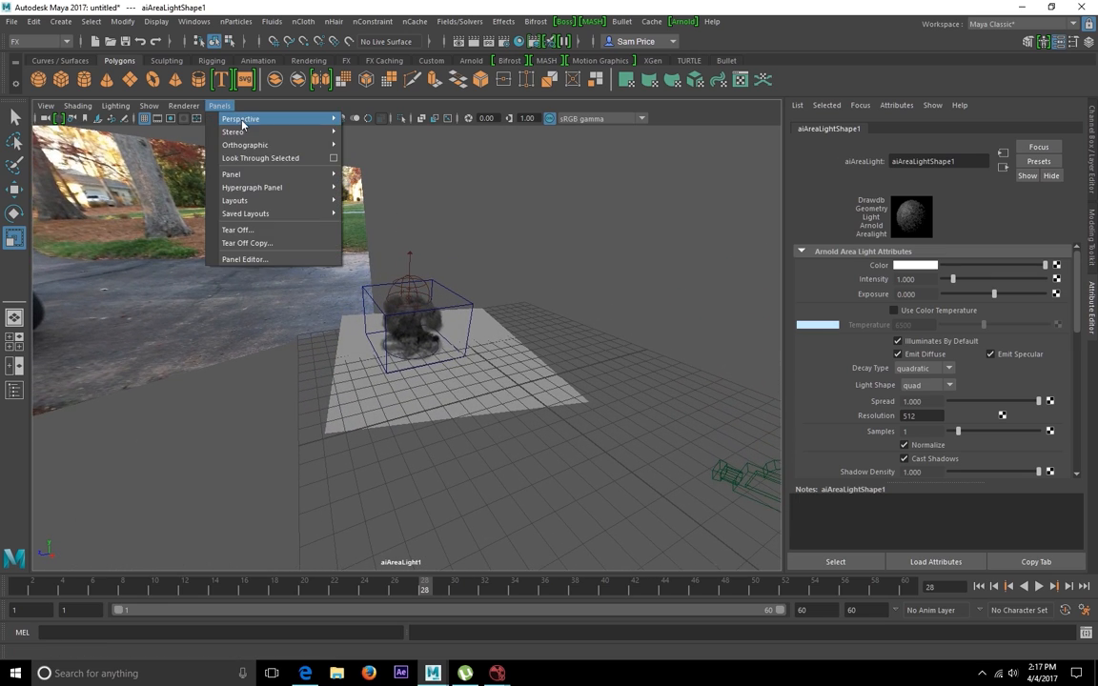
mouse_move(248, 120)
left_click(387, 135)
- Set the area light's intensity to 700
scroll(427, 241, "down", 4)
left_click_drag(446, 243, 403, 240, "alt")
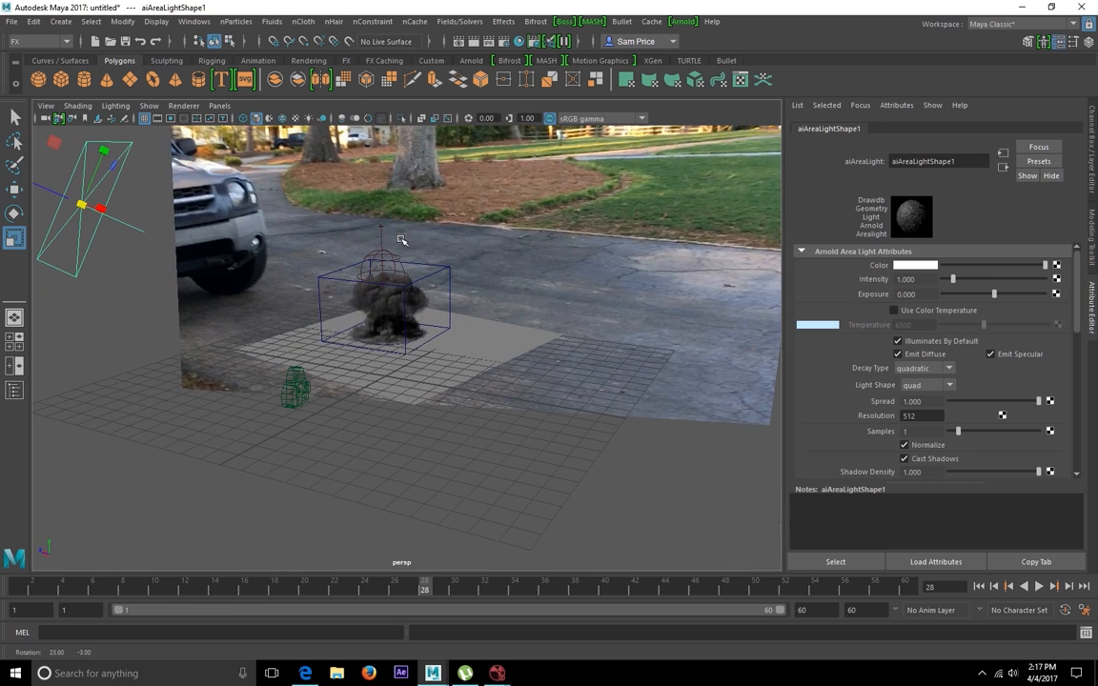
middle_click_drag(334, 307, 315, 314, "alt")
left_click_drag(315, 315, 355, 296, "alt")
left_click_drag(922, 280, 867, 276)
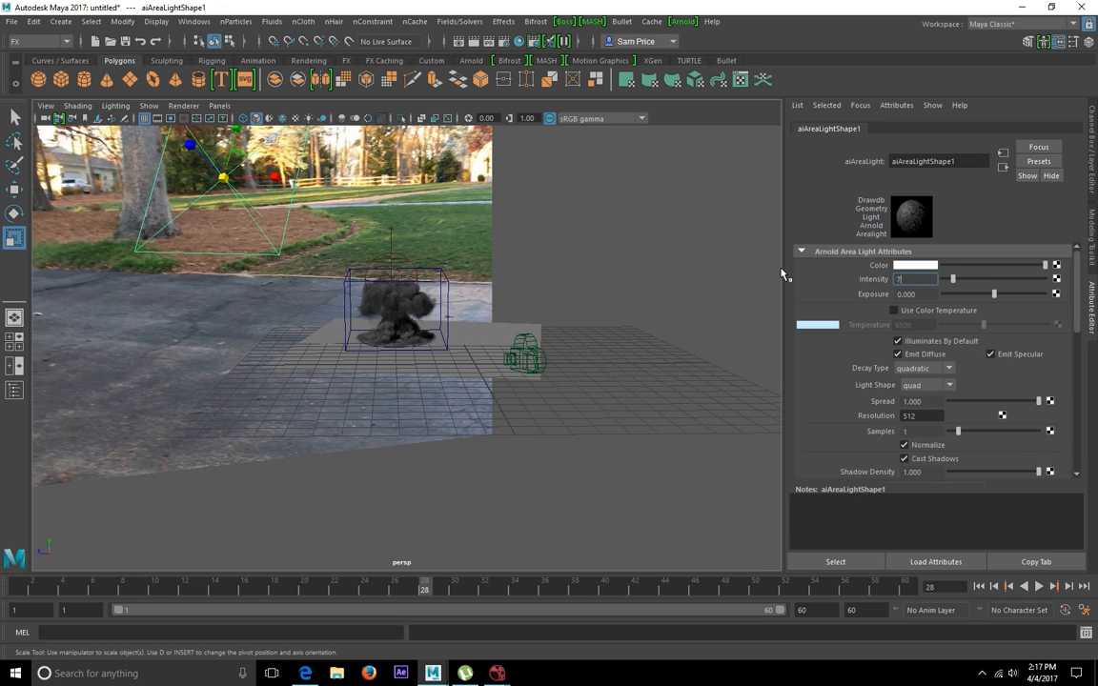
key("Return")
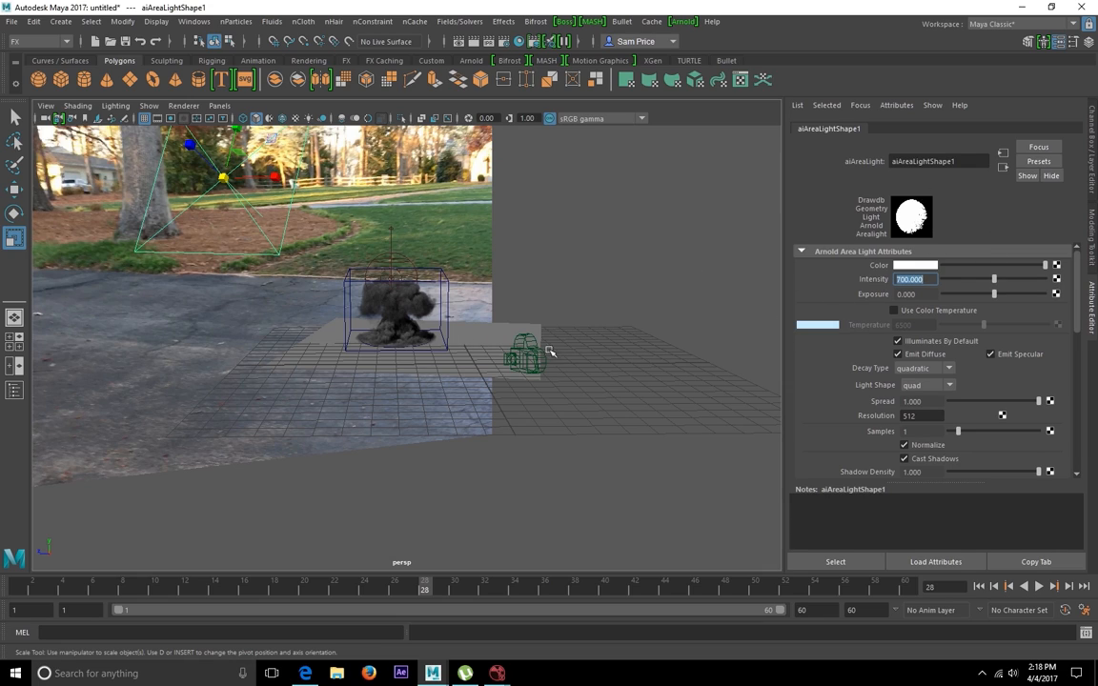
- Create an Arnold aiShadowCatcher material in the Hypershade
scroll(549, 353, "up", 3)
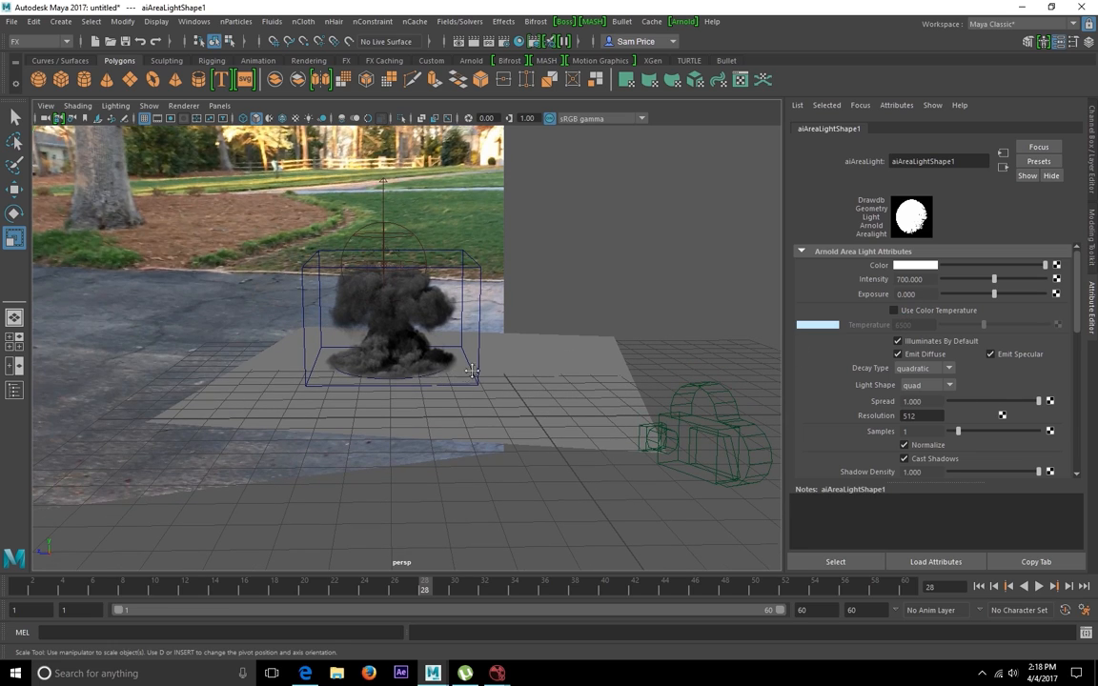
left_click_drag(472, 370, 401, 304, "alt")
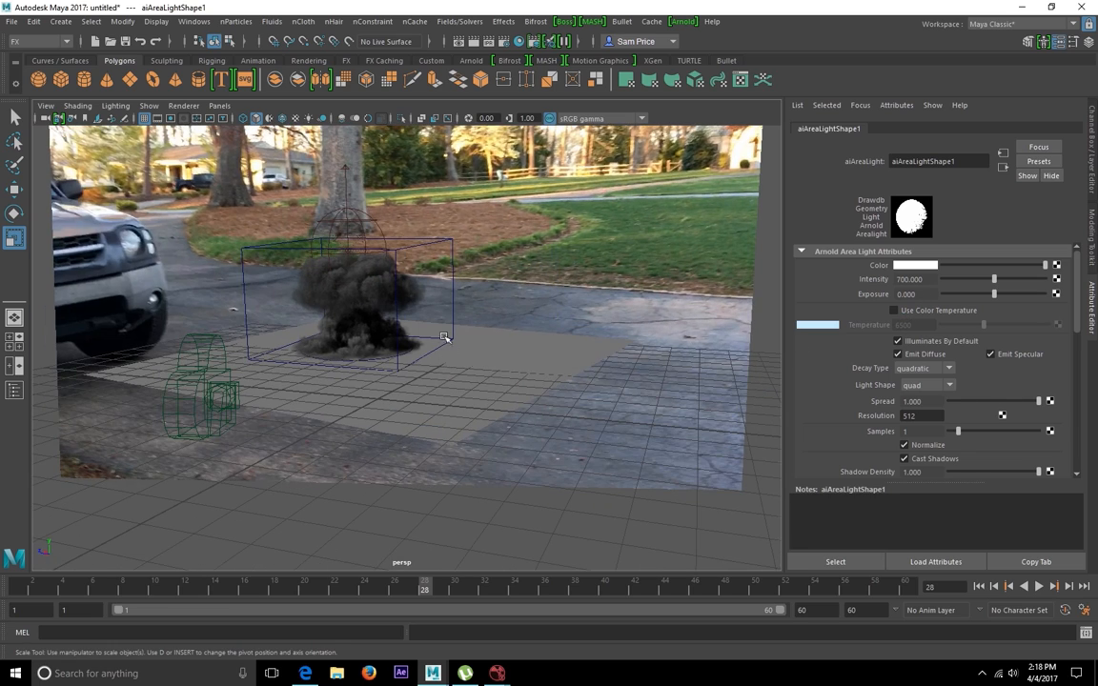
left_click(518, 42)
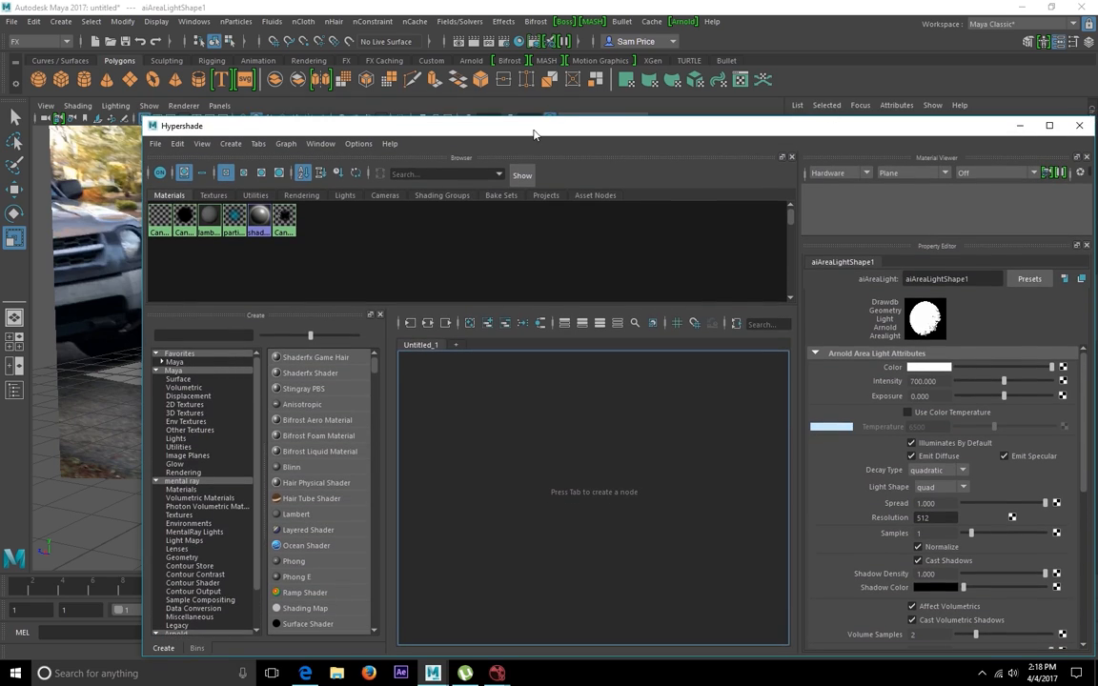
scroll(127, 424, "down", 2)
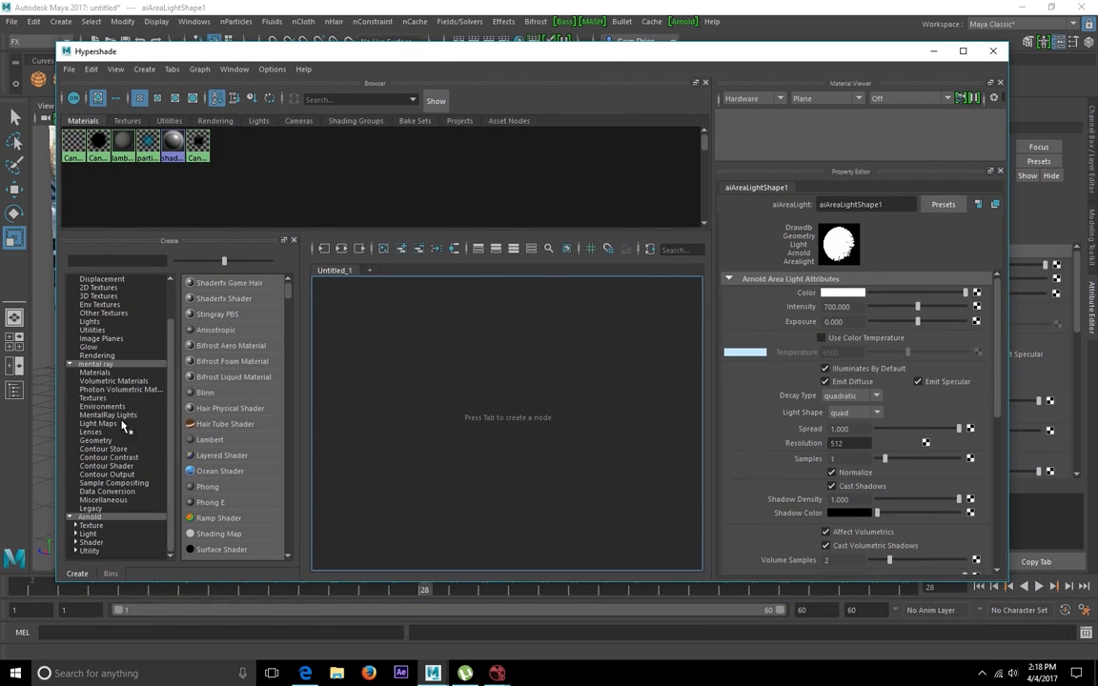
left_click(95, 518)
scroll(260, 341, "down", 3)
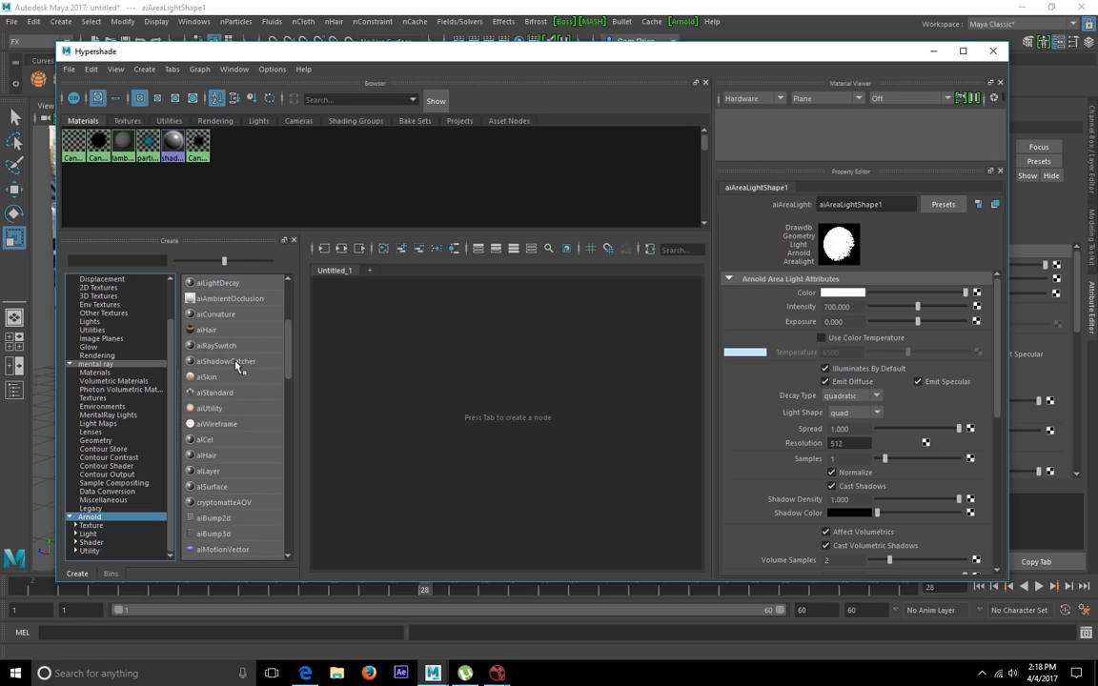
left_click(214, 362)
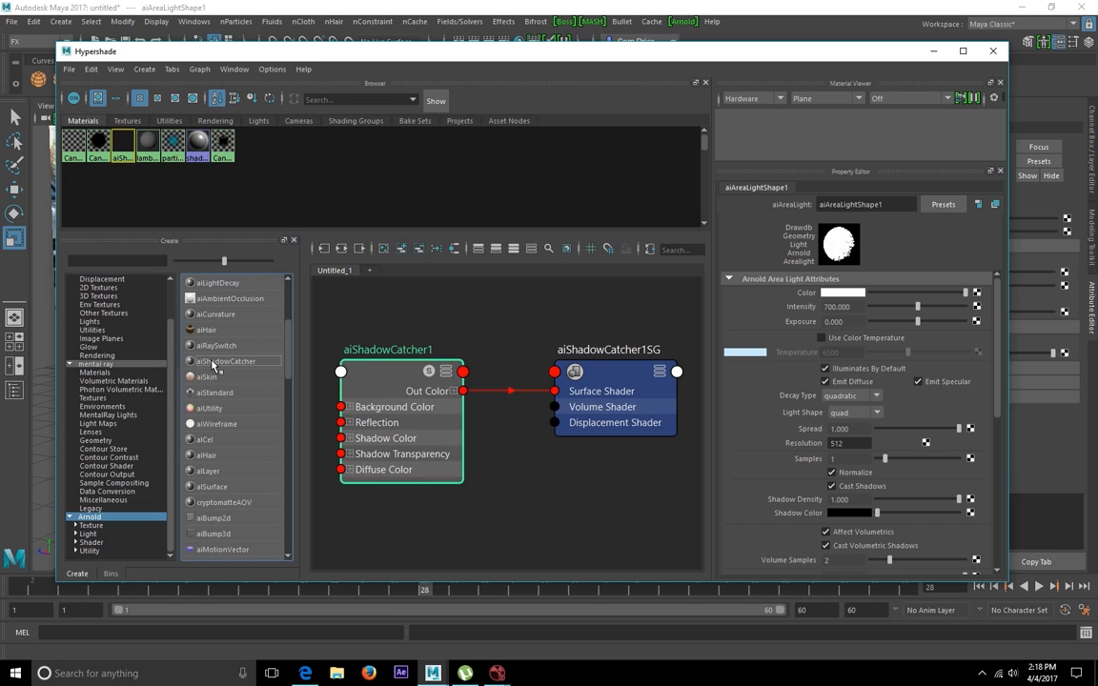
middle_click_drag(602, 447, 608, 442, "alt")
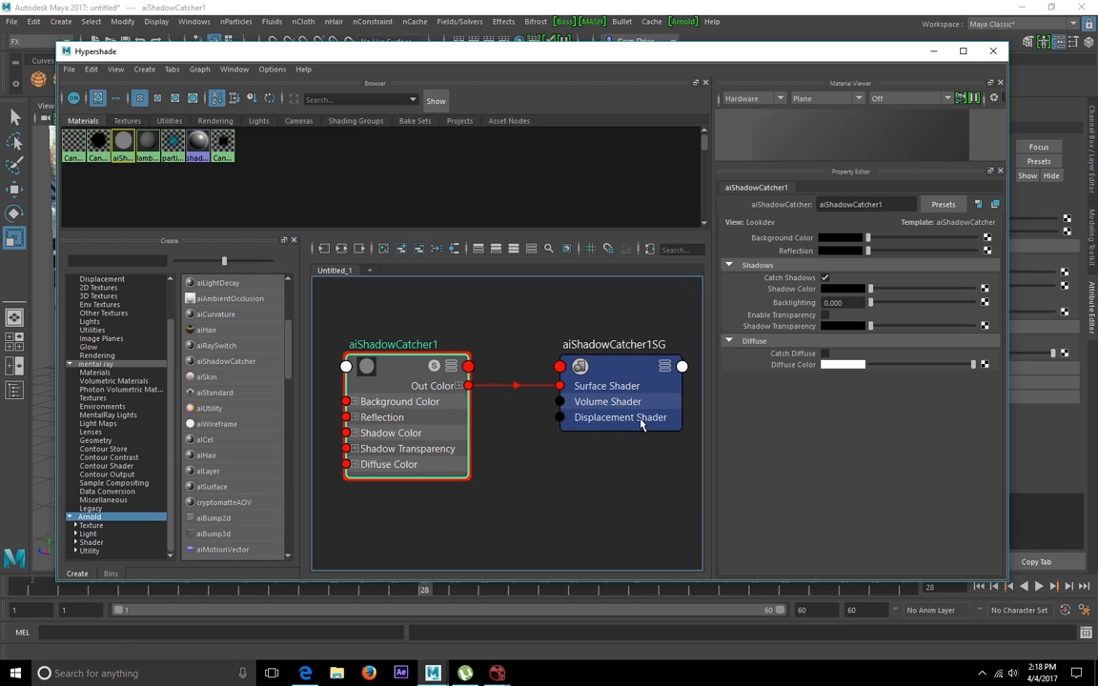
- Connect a new Projection node to the shadow catcher's Background Color
left_click(987, 238)
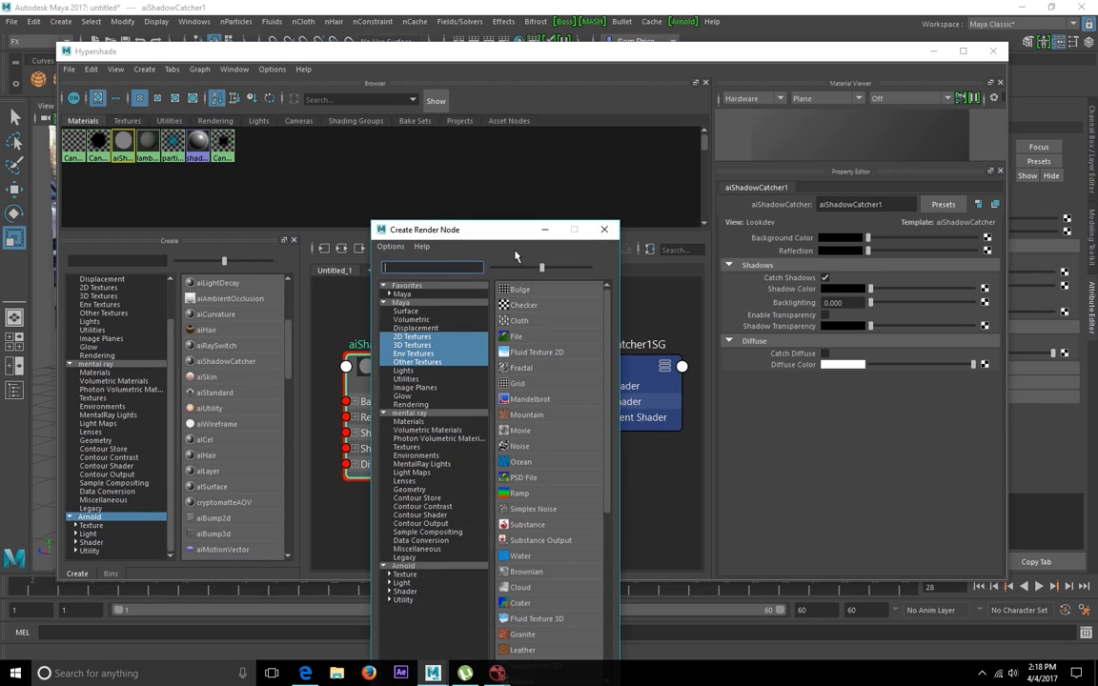
left_click(450, 519)
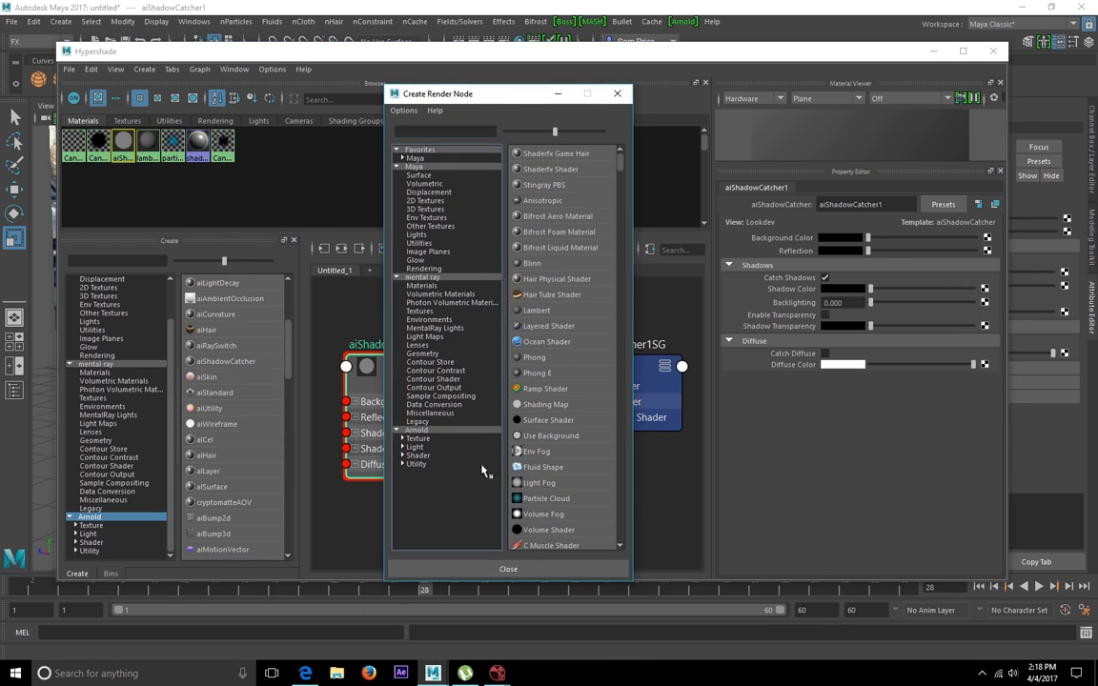
type("proje")
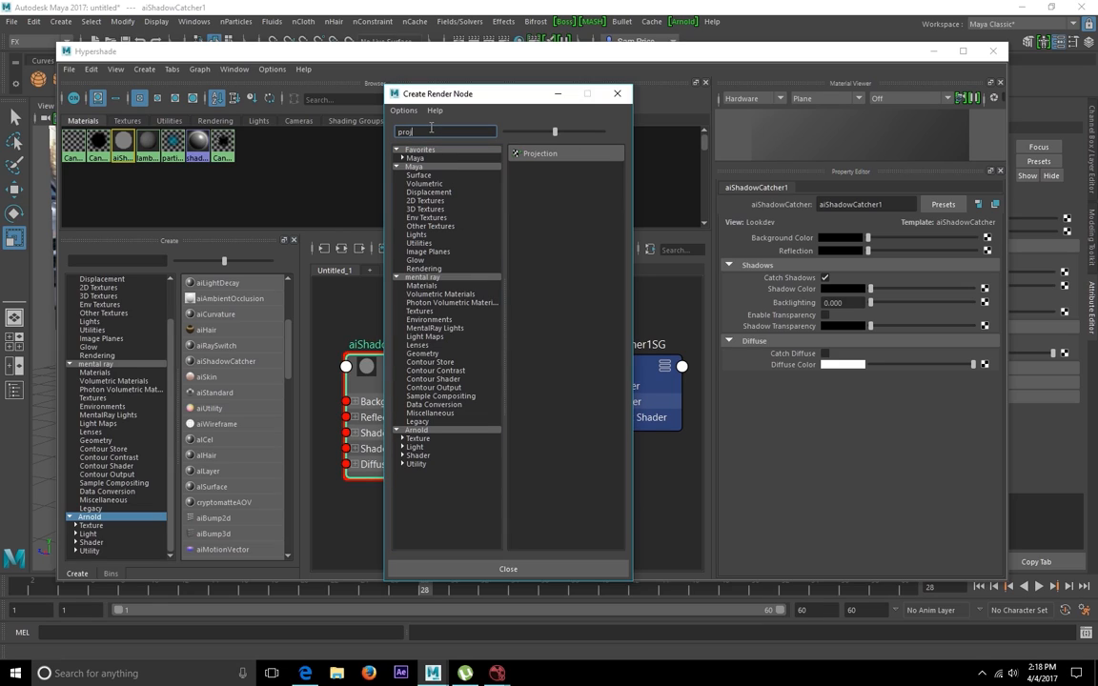
left_click(543, 153)
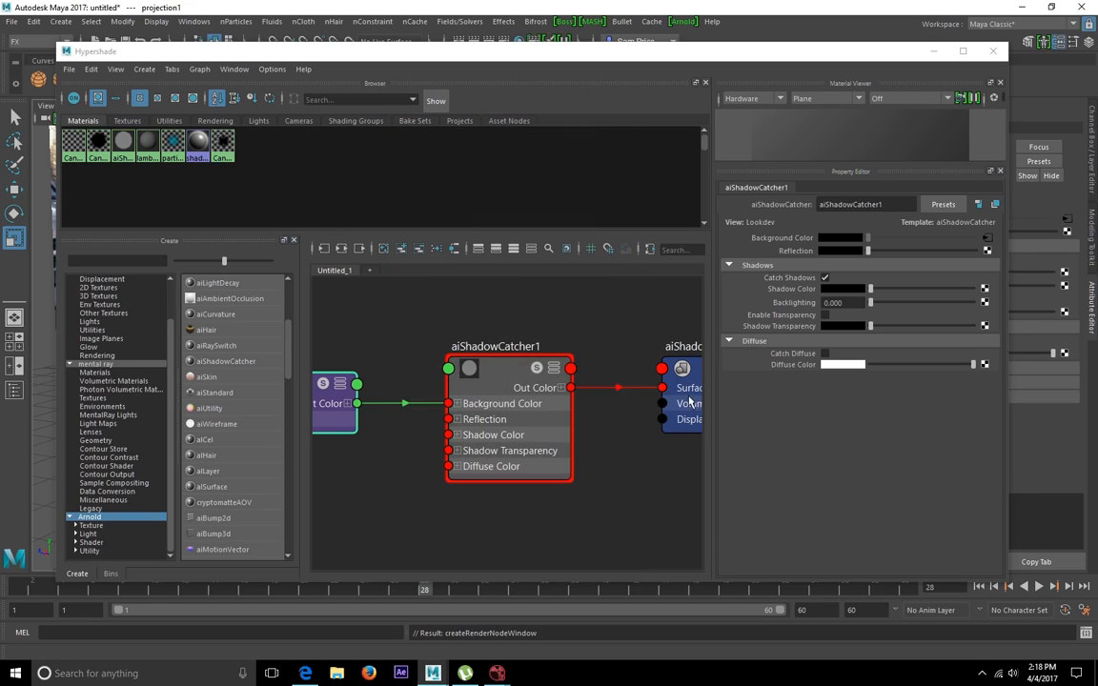
- Set the projection type to Perspective and frame the whole shader network
left_click(841, 329)
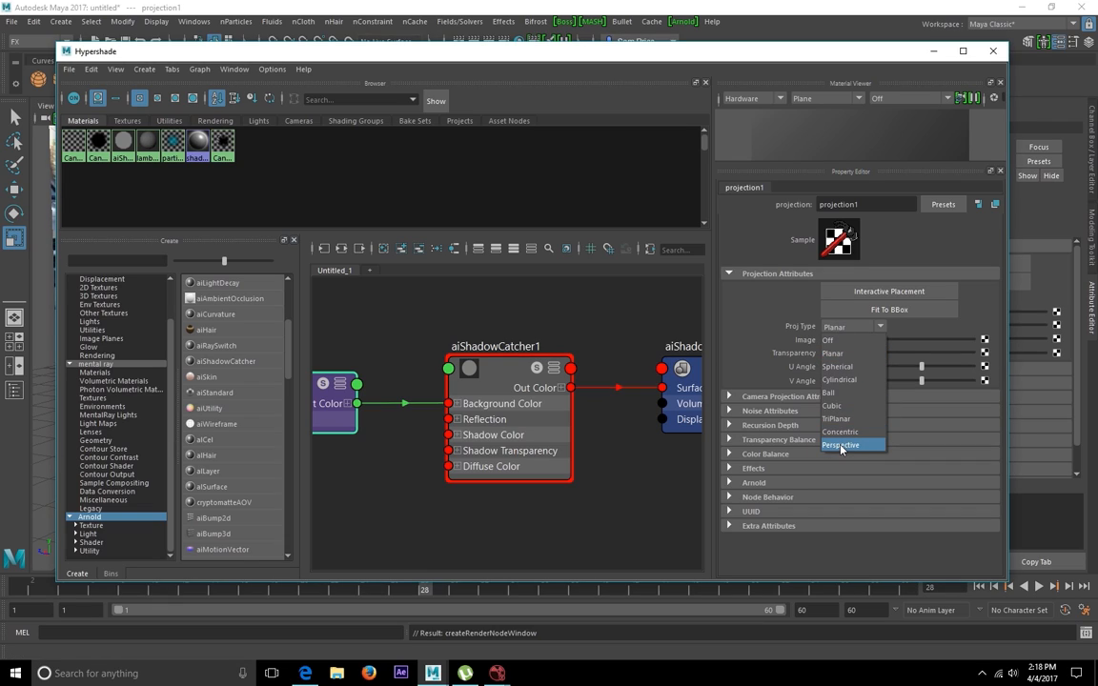
left_click(840, 445)
key("a")
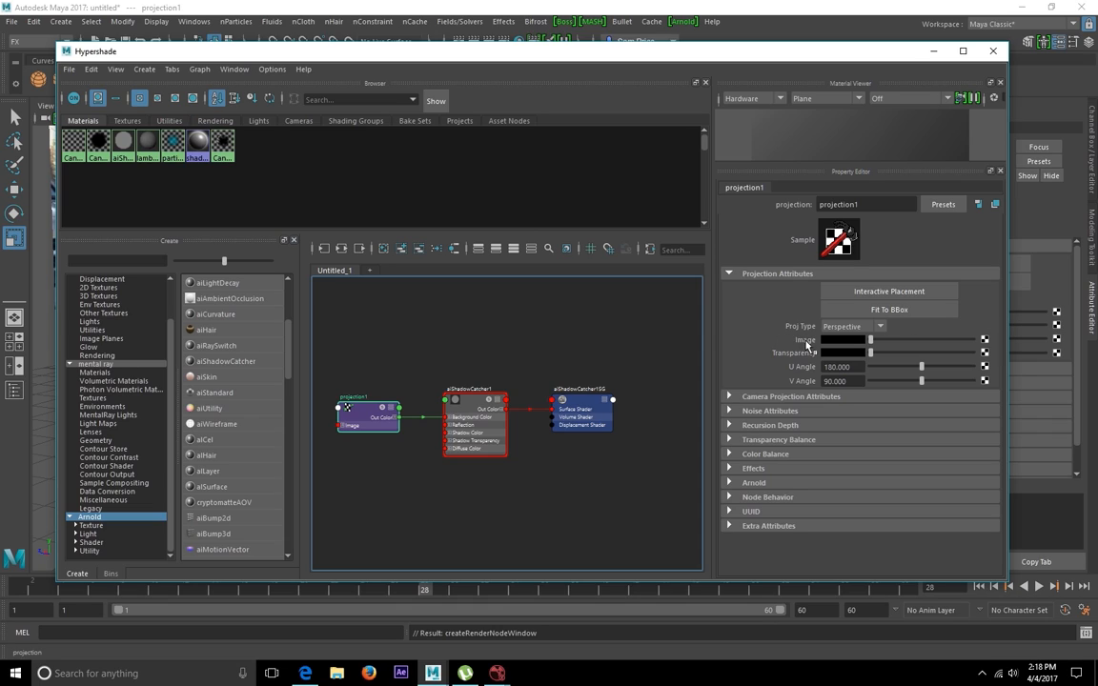
- Connect a new File texture to the projection node's Image attribute
left_click(985, 339)
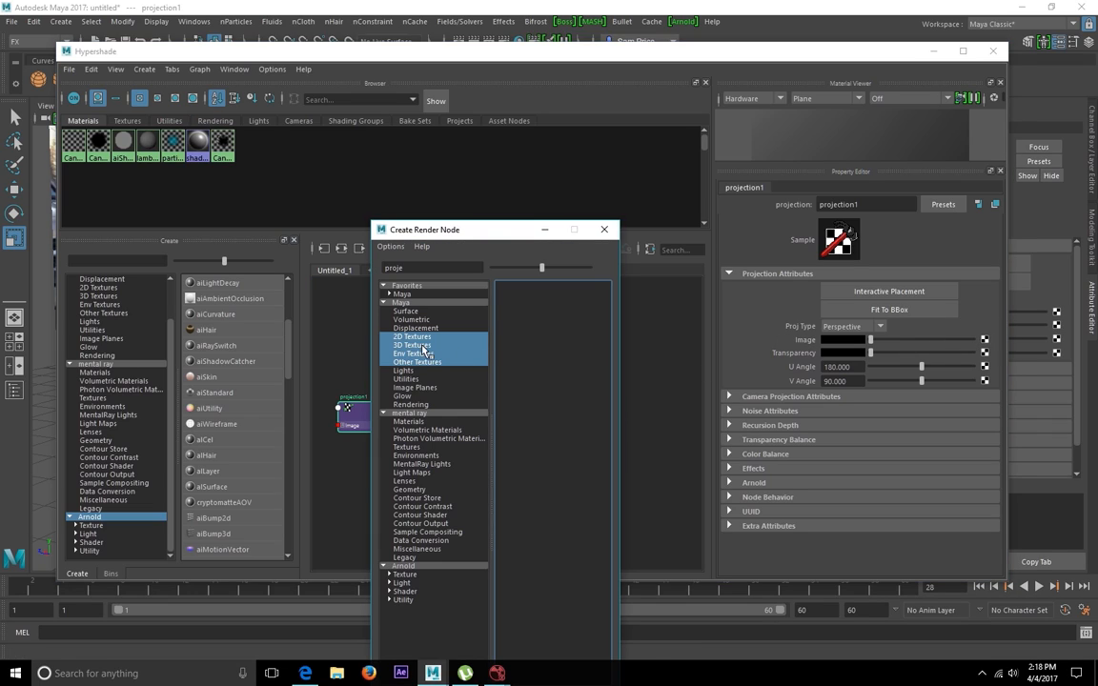
left_click_drag(408, 271, 301, 265)
key("BackSpace")
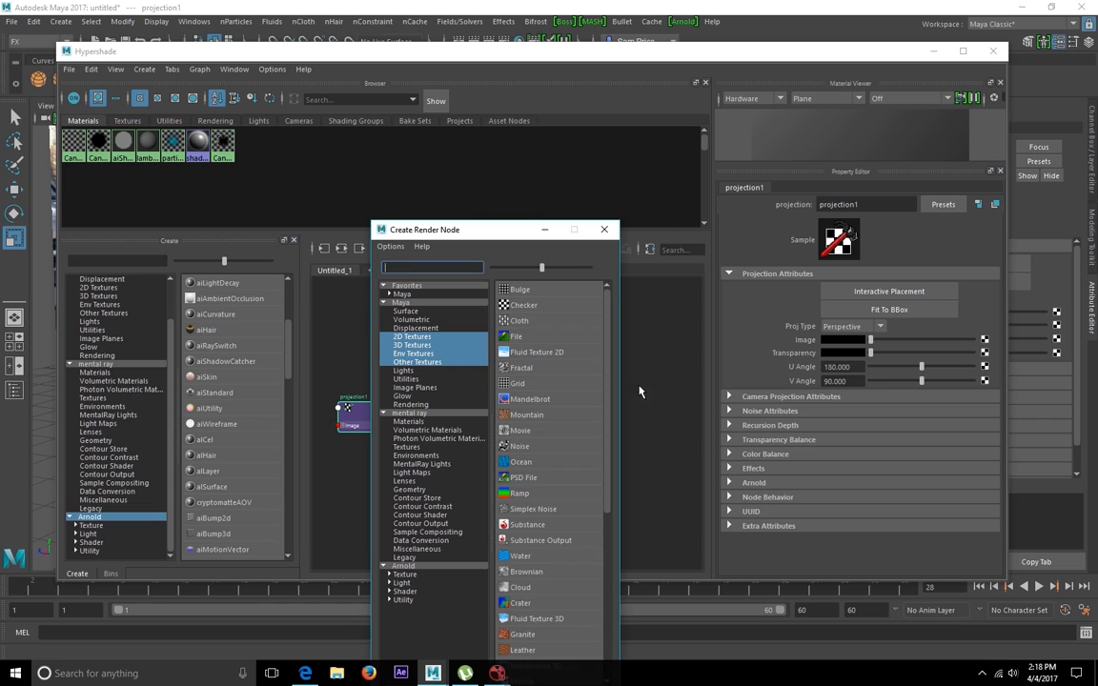
left_click(532, 338)
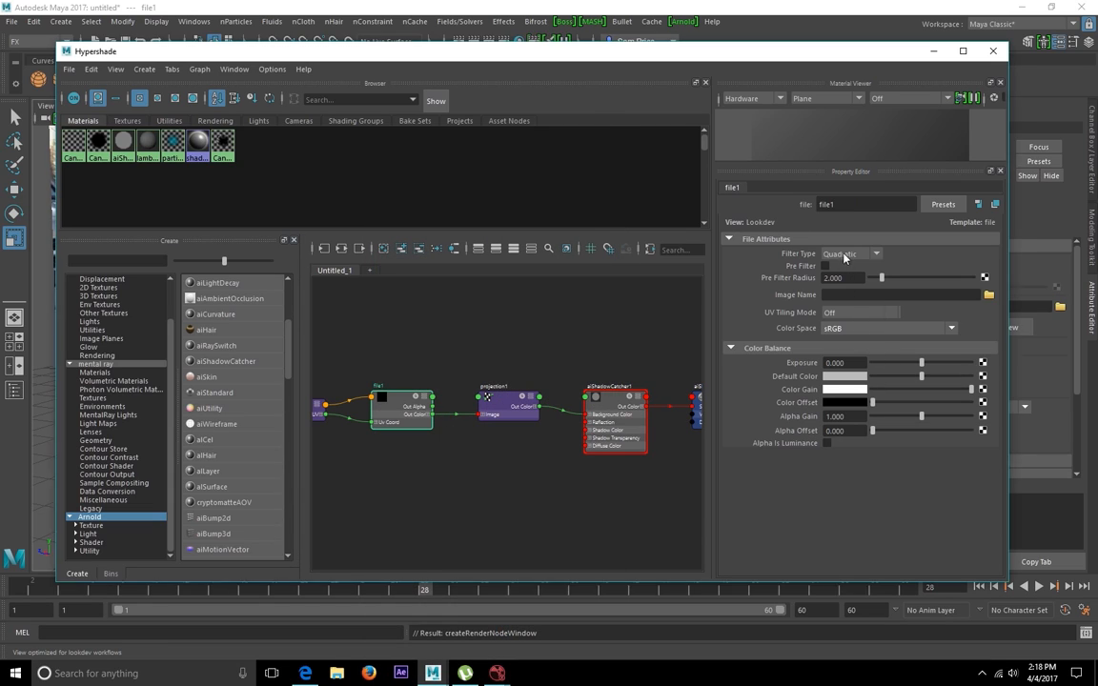
- Turn the file texture's filter type off and load explosion driveway test.png 0001.jpg as its image
left_click(843, 256)
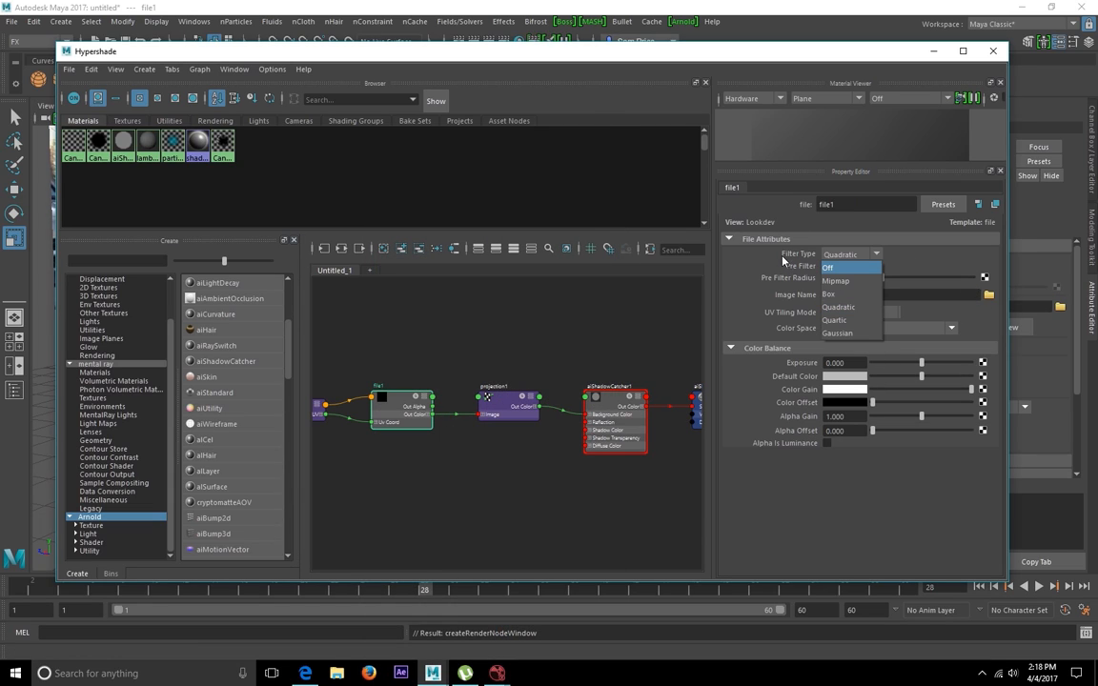
left_click(829, 267)
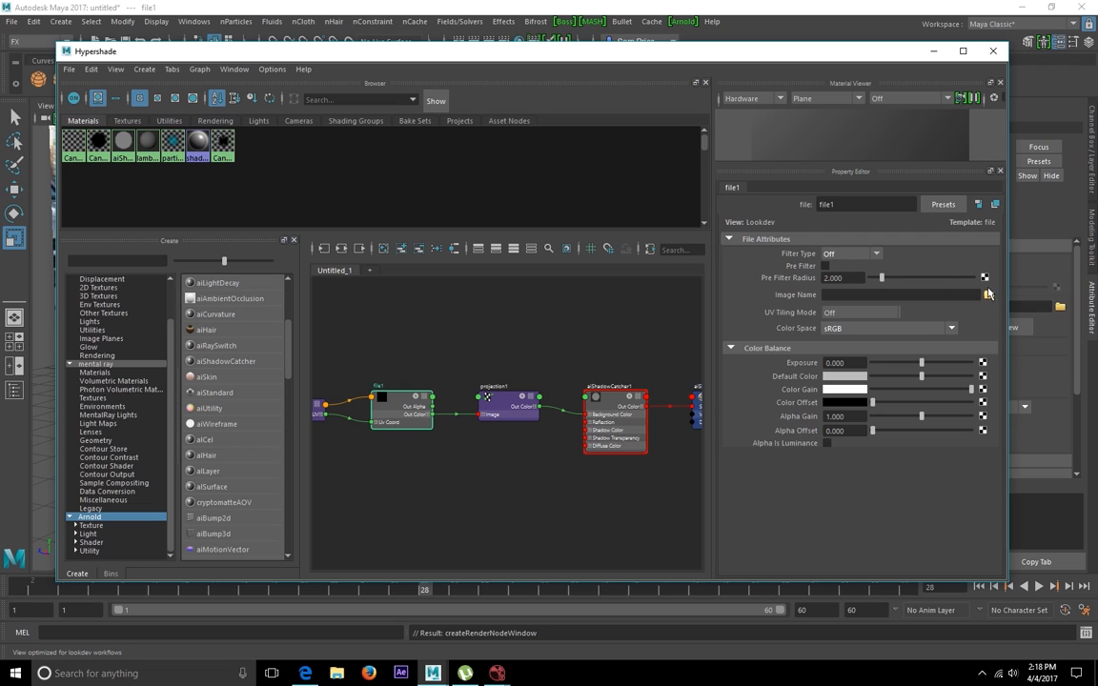
left_click(988, 295)
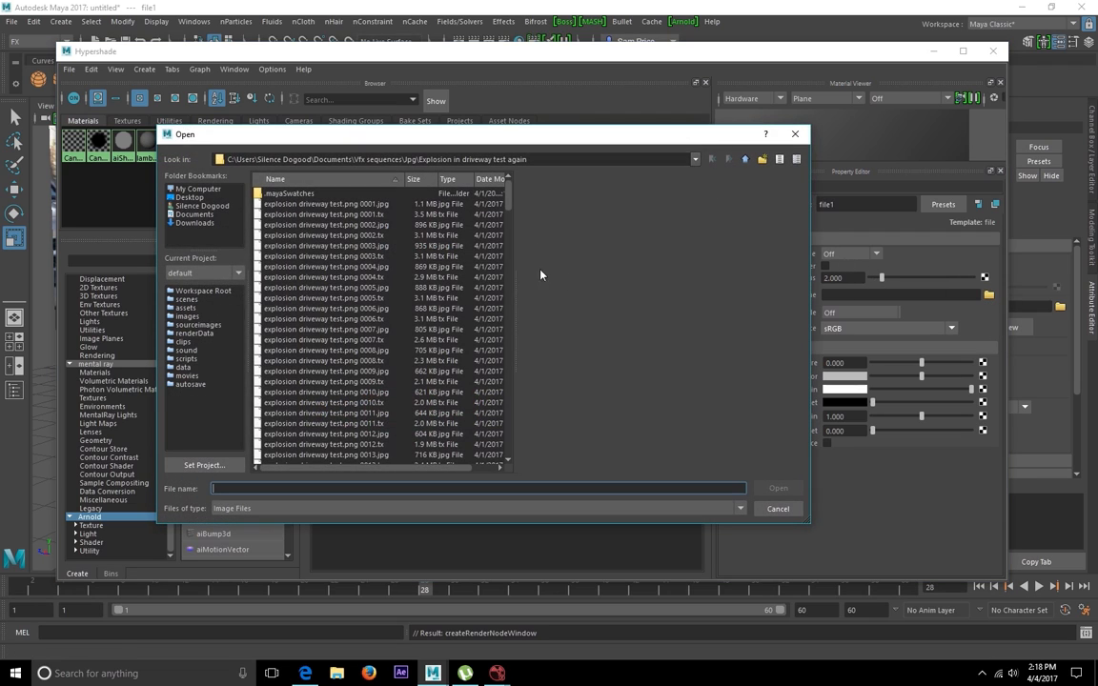
left_click(331, 204)
left_click(768, 487)
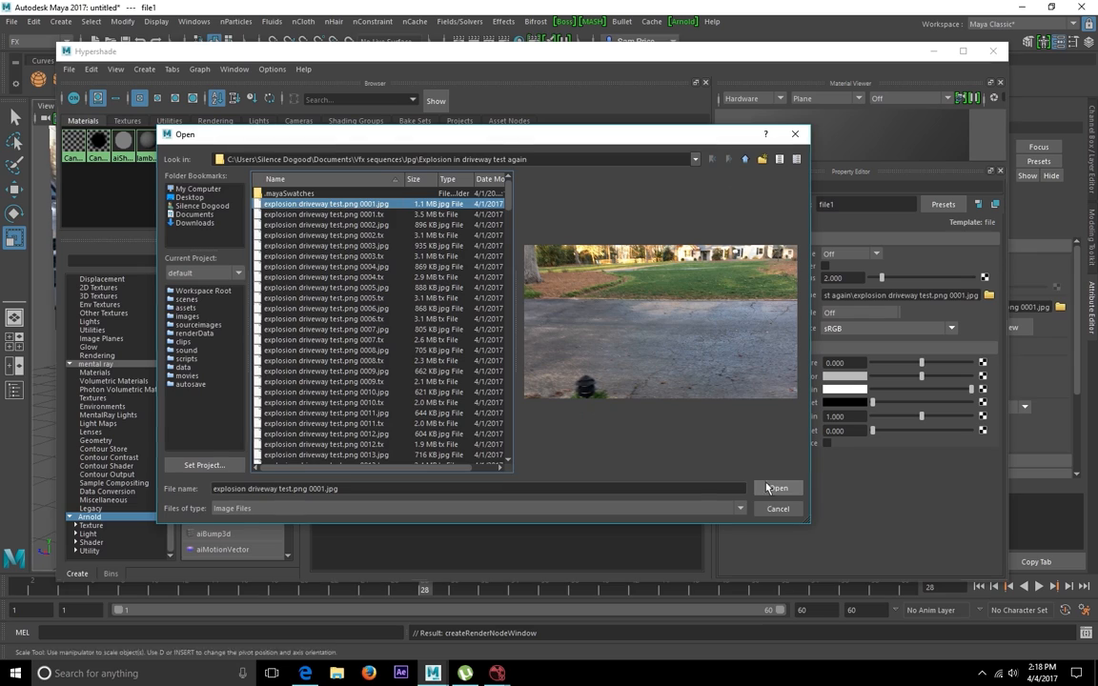
- Enable Use Image Sequence on the driveway footage's file texture
left_click_drag(804, 55, 631, 43)
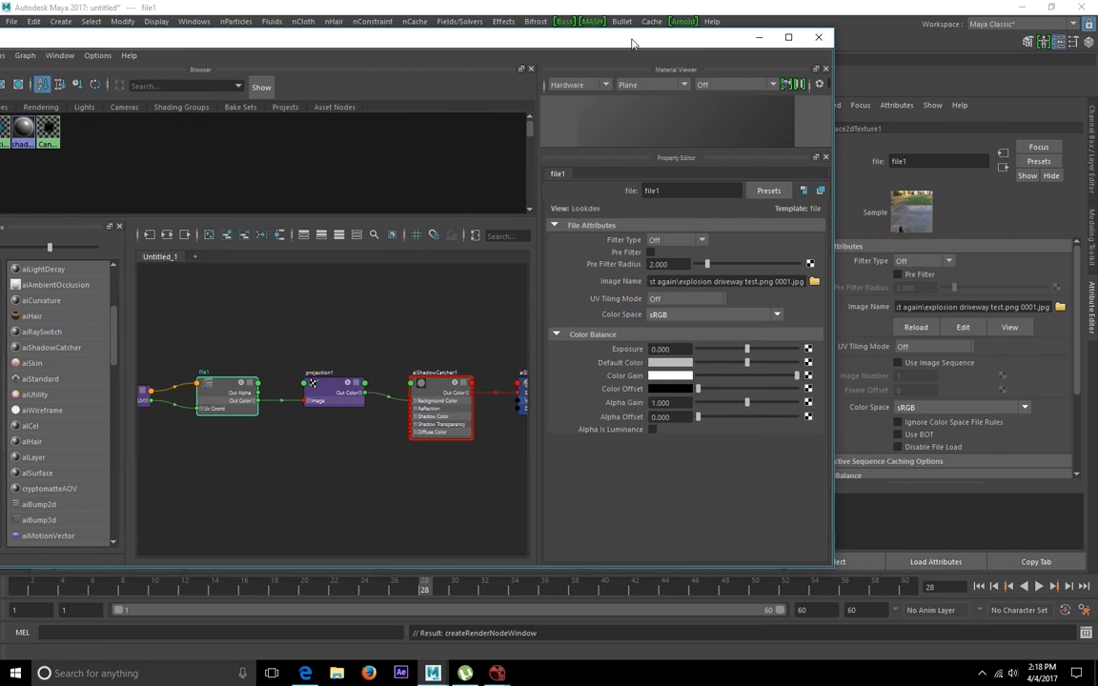
left_click(919, 365)
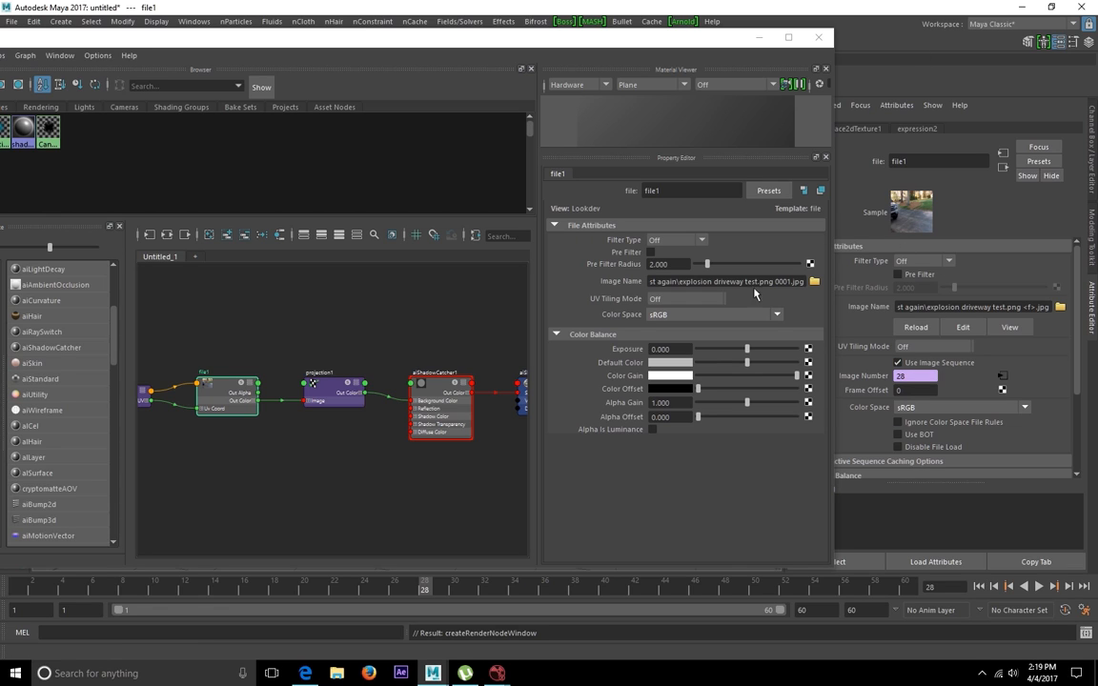
left_click_drag(566, 42, 776, 43)
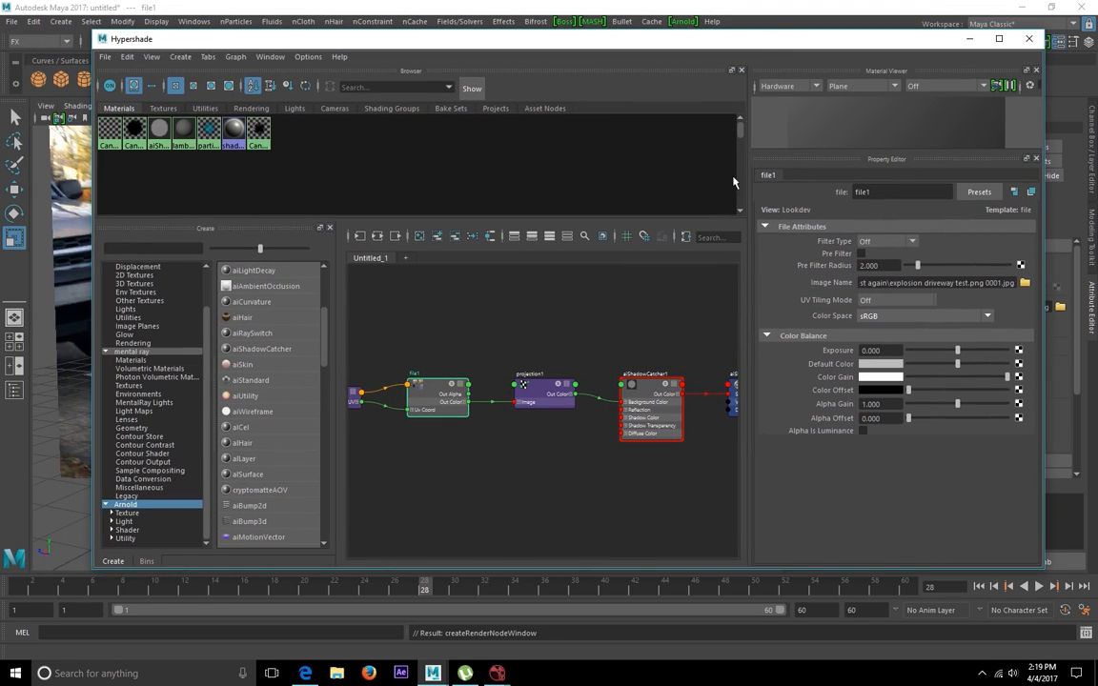
- Link the projection feeding the shadow catcher's background color to CameraShape1
middle_click_drag(630, 358, 595, 339, "alt")
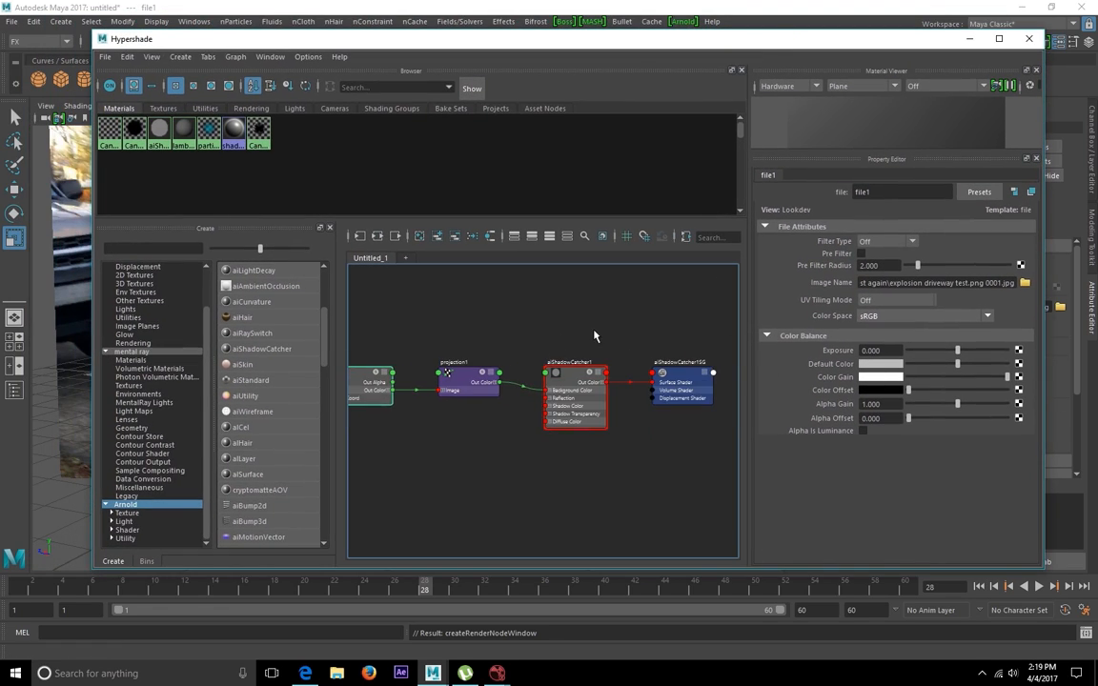
left_click(581, 380)
left_click(1023, 228)
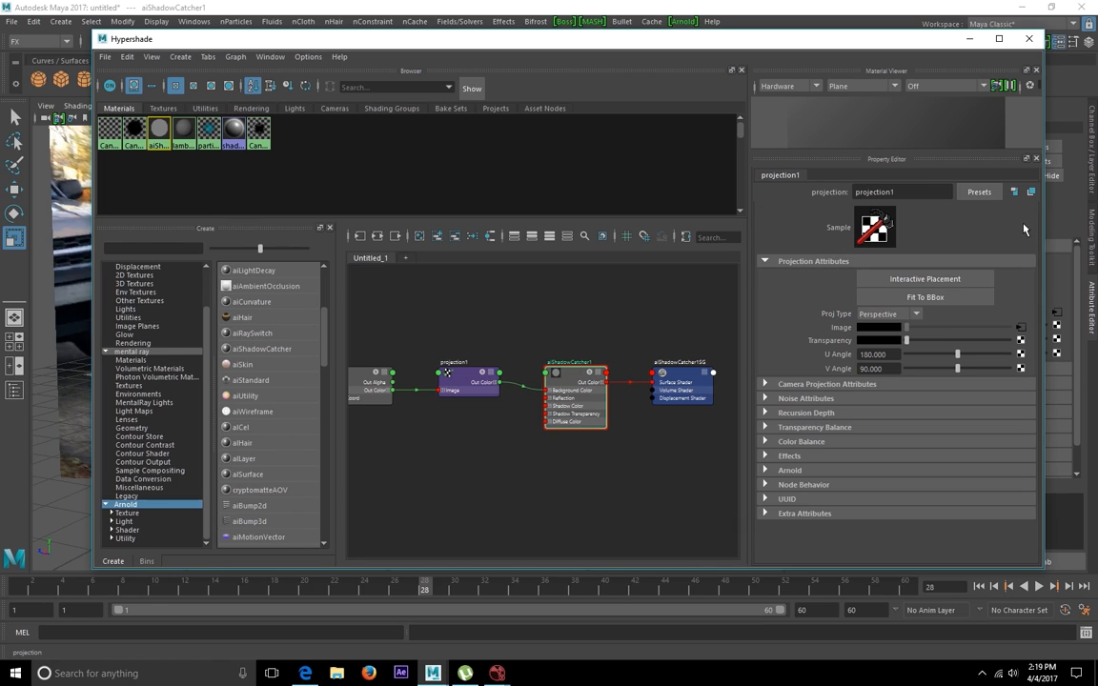
left_click(818, 384)
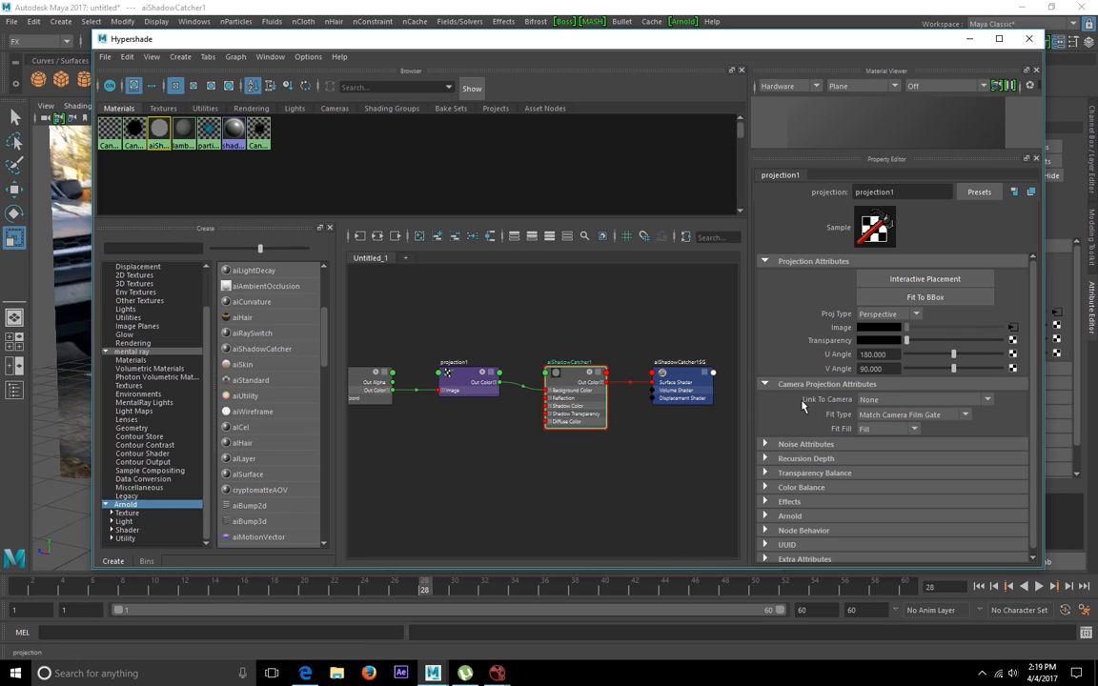
left_click(878, 400)
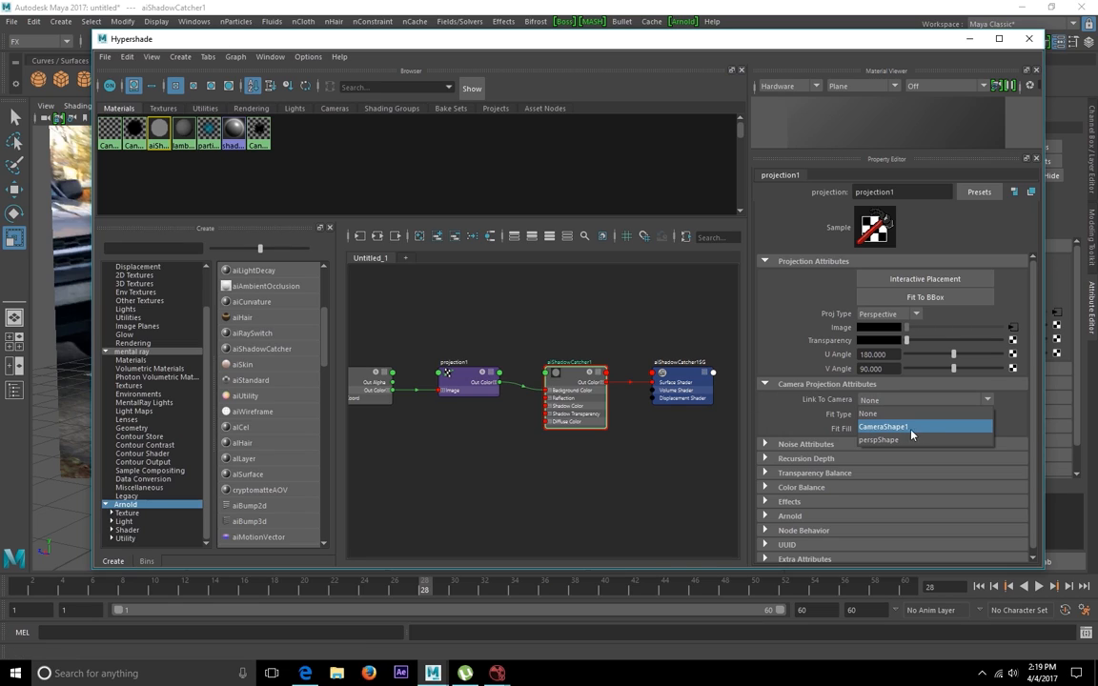
left_click(875, 427)
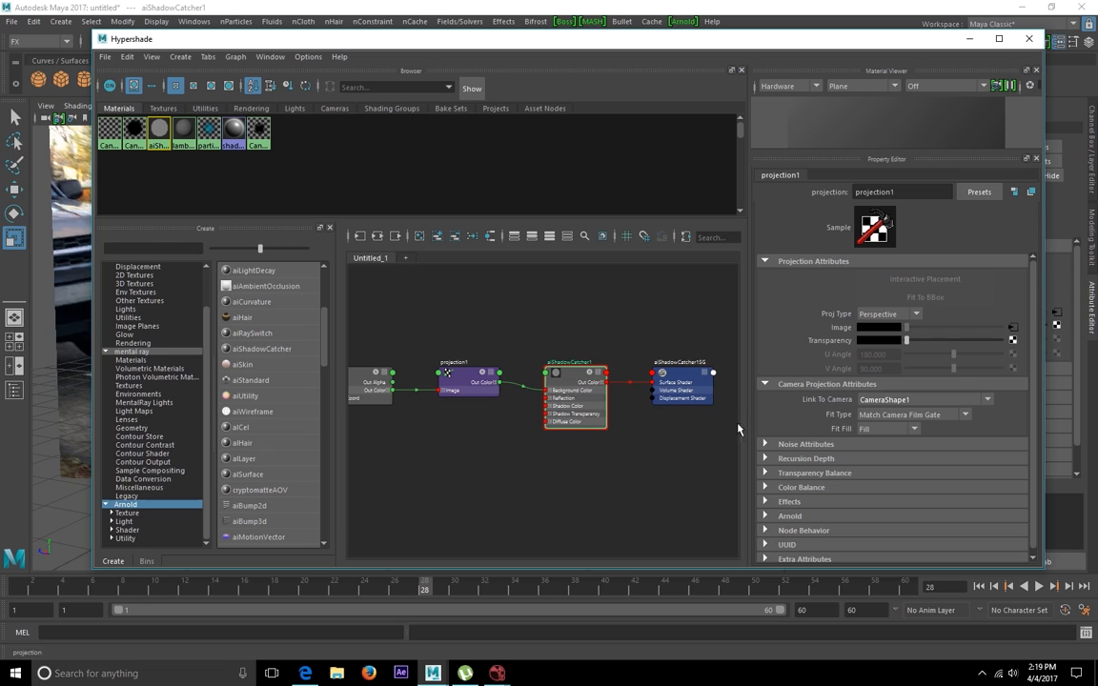
- Close the Hypershade and assign the aiShadowCatcher material to the ground plane under the explosion
left_click_drag(520, 389, 568, 425)
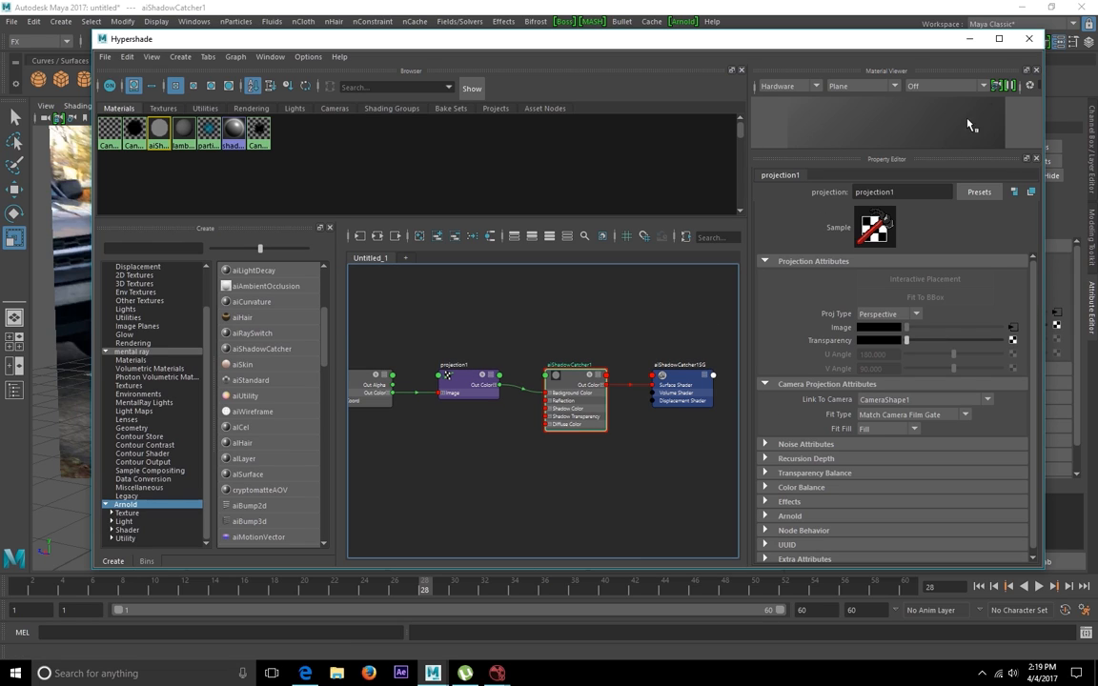
left_click(1029, 40)
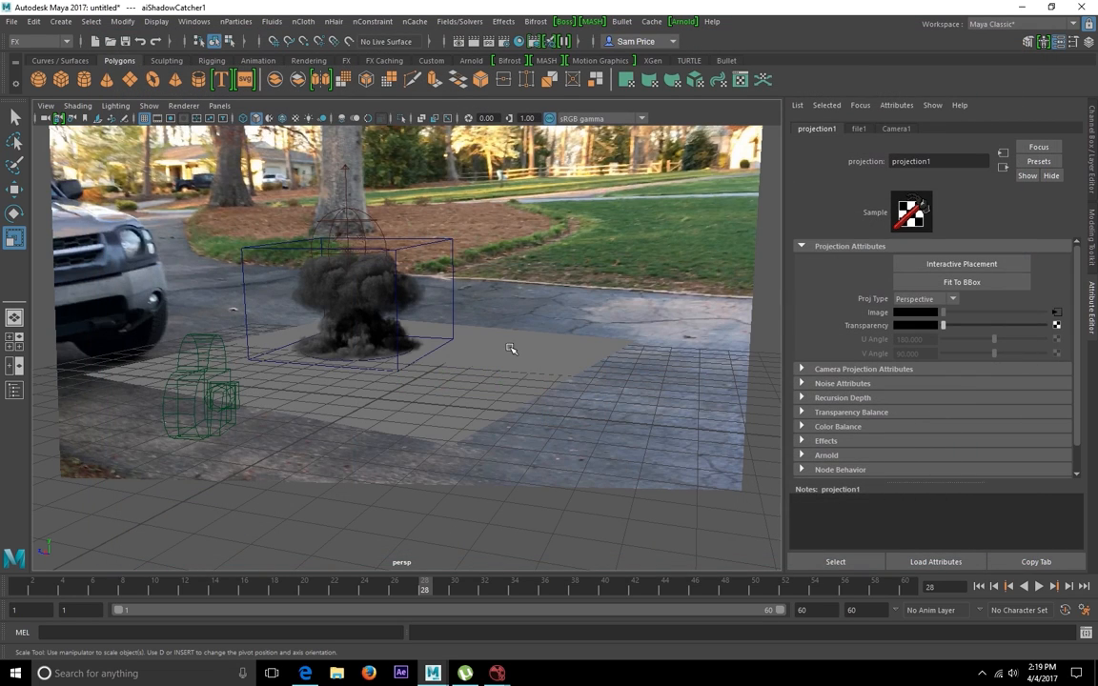
left_click(509, 349)
right_click_drag(508, 347, 615, 605)
- Look through Camera1 and render the current frame to check the shadow catcher
left_click_drag(537, 436, 578, 398, "alt")
left_click(217, 105)
mouse_move(329, 118)
left_click(376, 119)
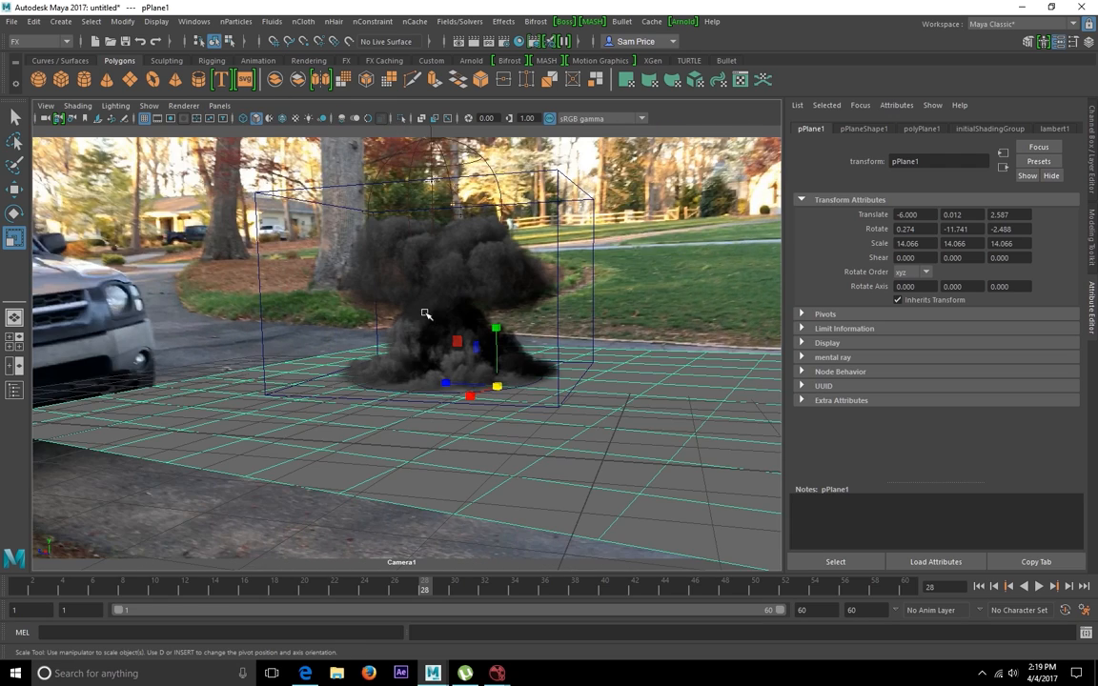
left_click(473, 42)
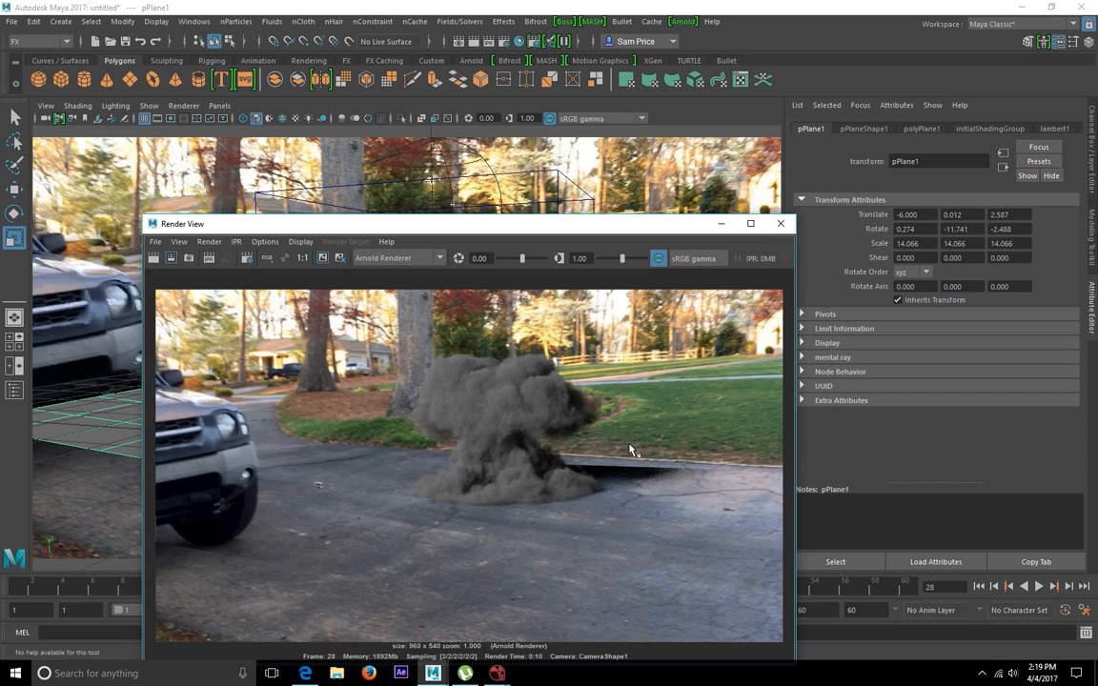
left_click(781, 224)
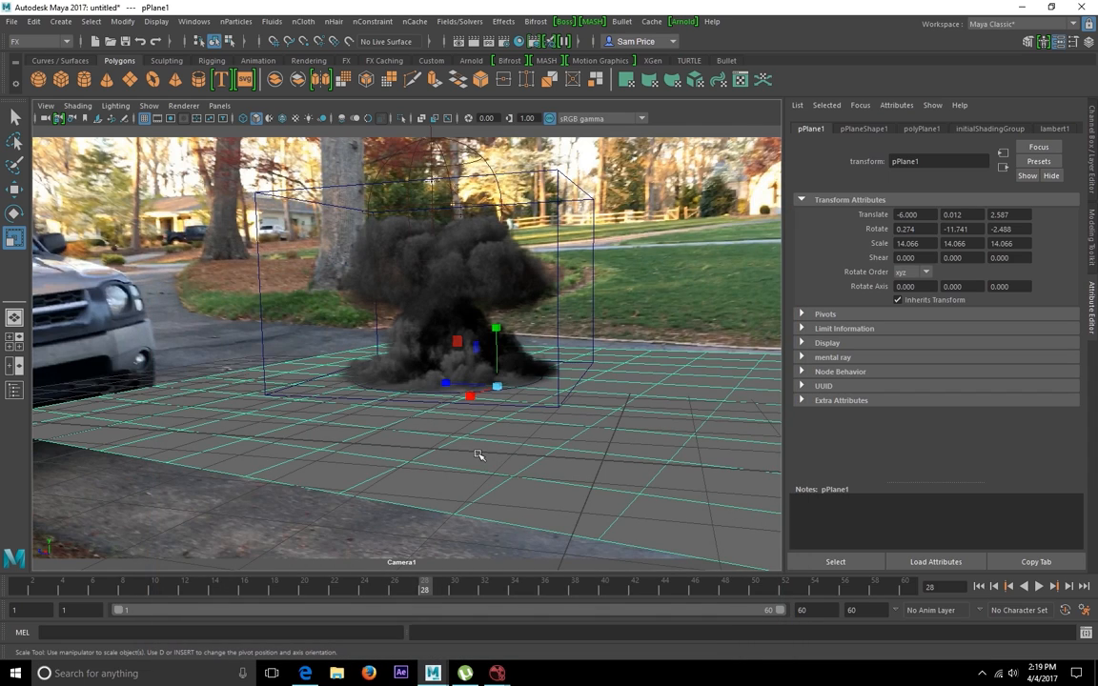
- Stretch the ground plane to an X scale of about 22.6 and render the current frame again
left_click_drag(444, 389, 470, 401)
left_click(486, 42)
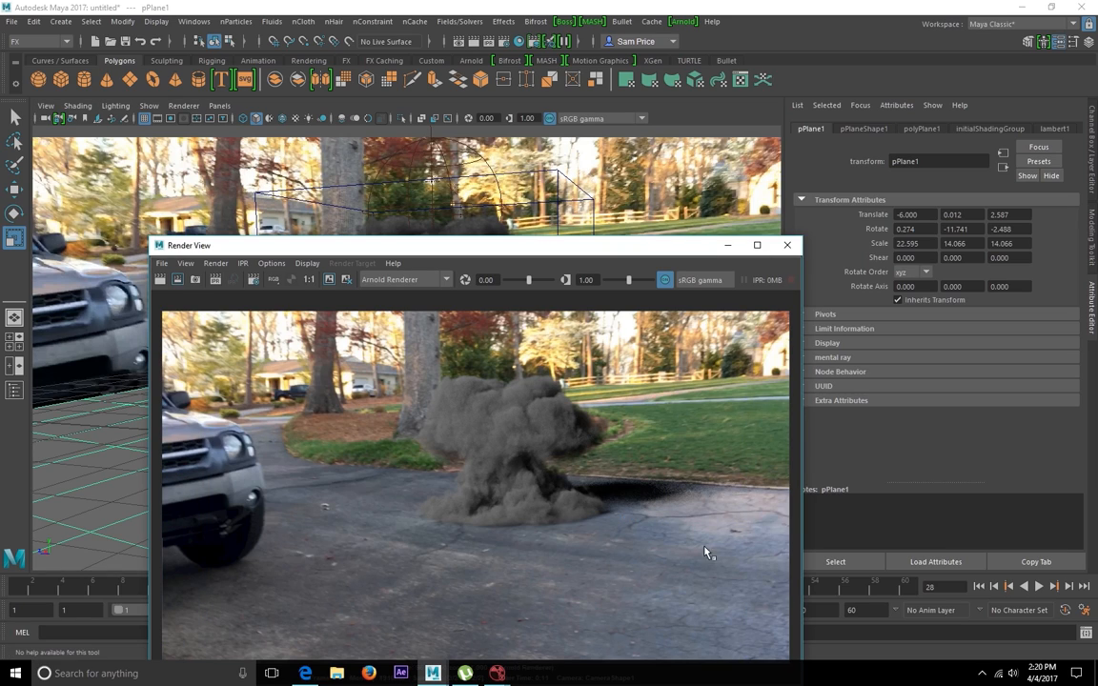
left_click_drag(605, 255, 607, 122)
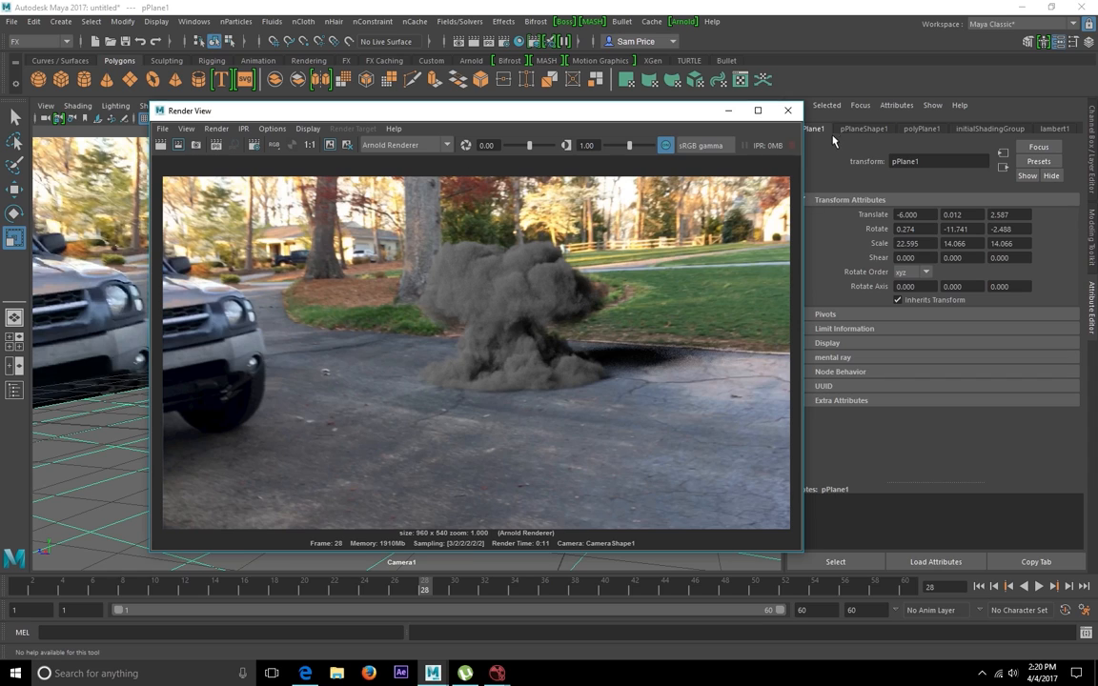
left_click(789, 112)
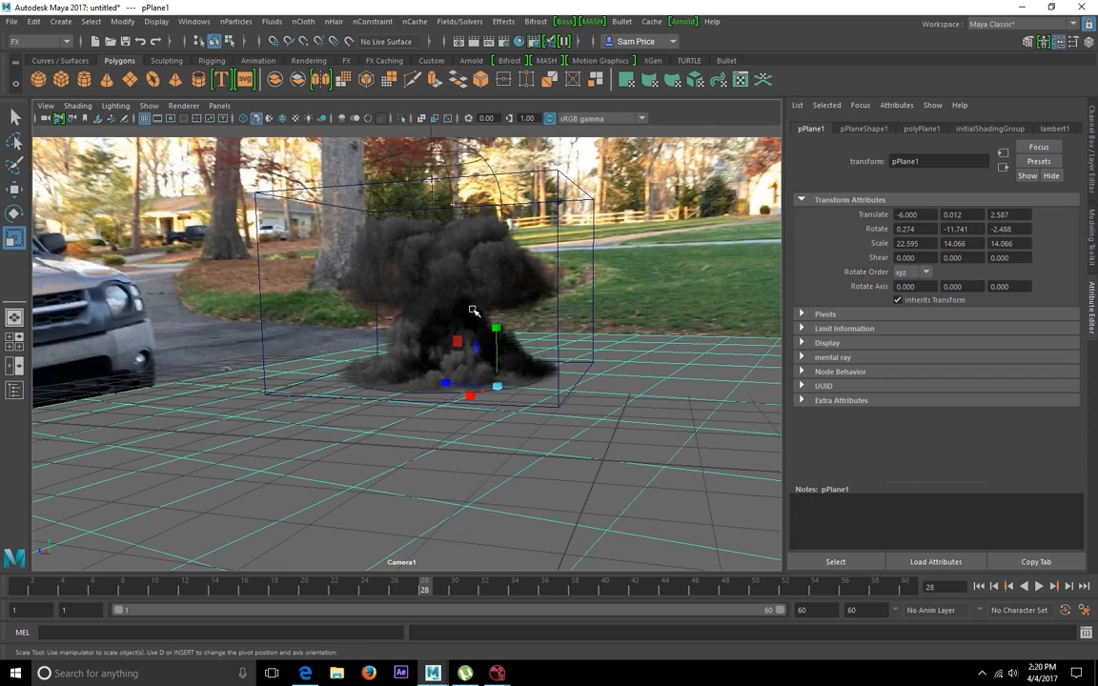
- Set the render output's frame naming to name.#.ext and its end frame to 60
left_click(458, 41)
left_click_drag(472, 74, 485, 75)
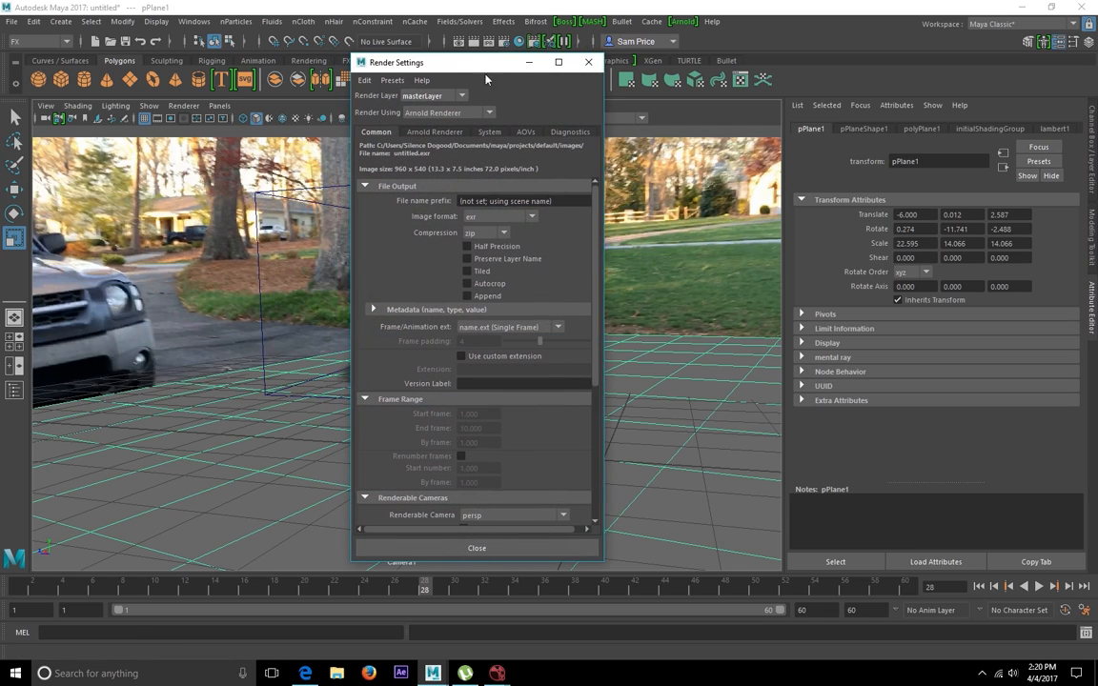
scroll(567, 283, "down", 1)
left_click(558, 288)
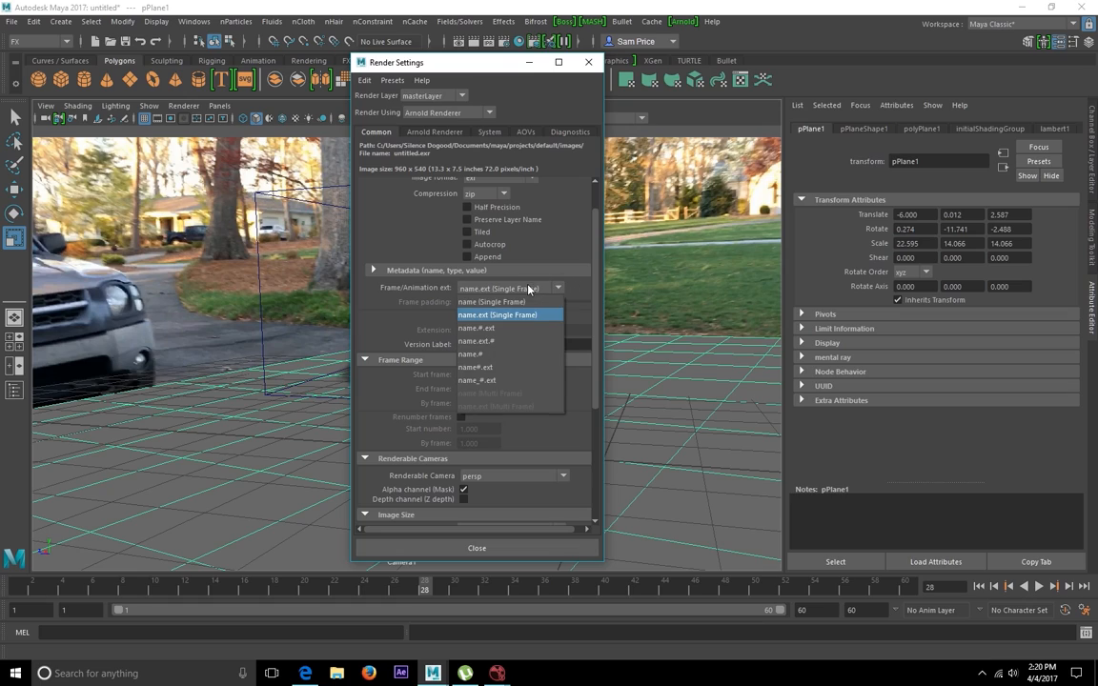
left_click(467, 329)
scroll(435, 293, "down", 1)
left_click(471, 349)
type("60")
key("Return")
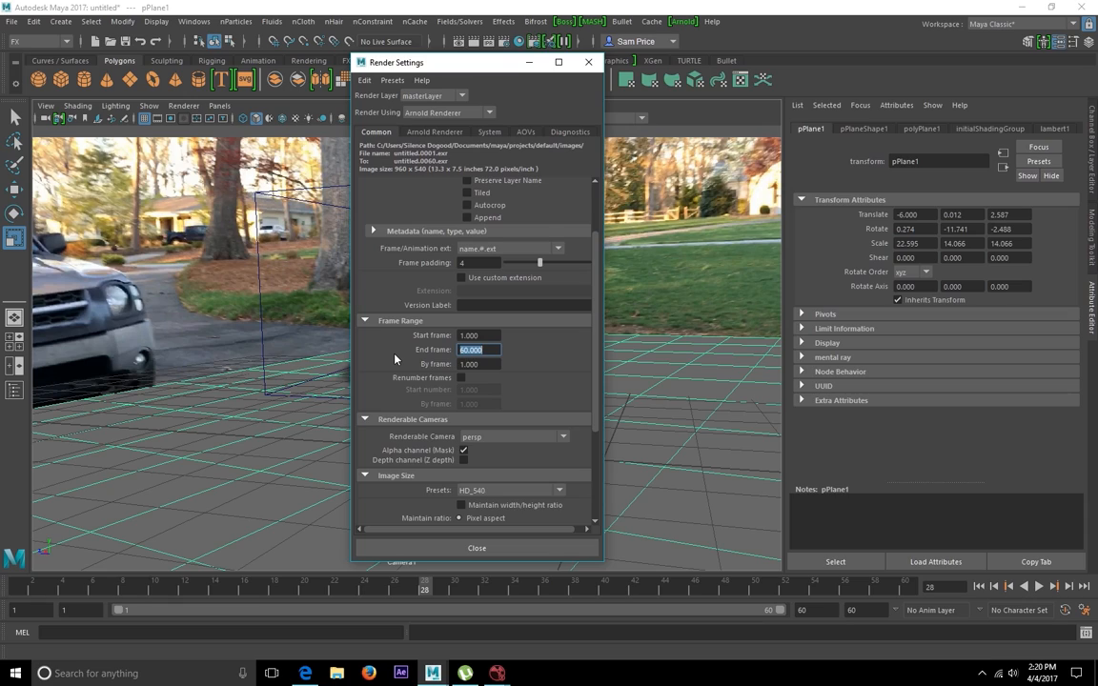
- Make Camera1 the renderable camera and set the image size preset to HD_720
left_click(505, 435)
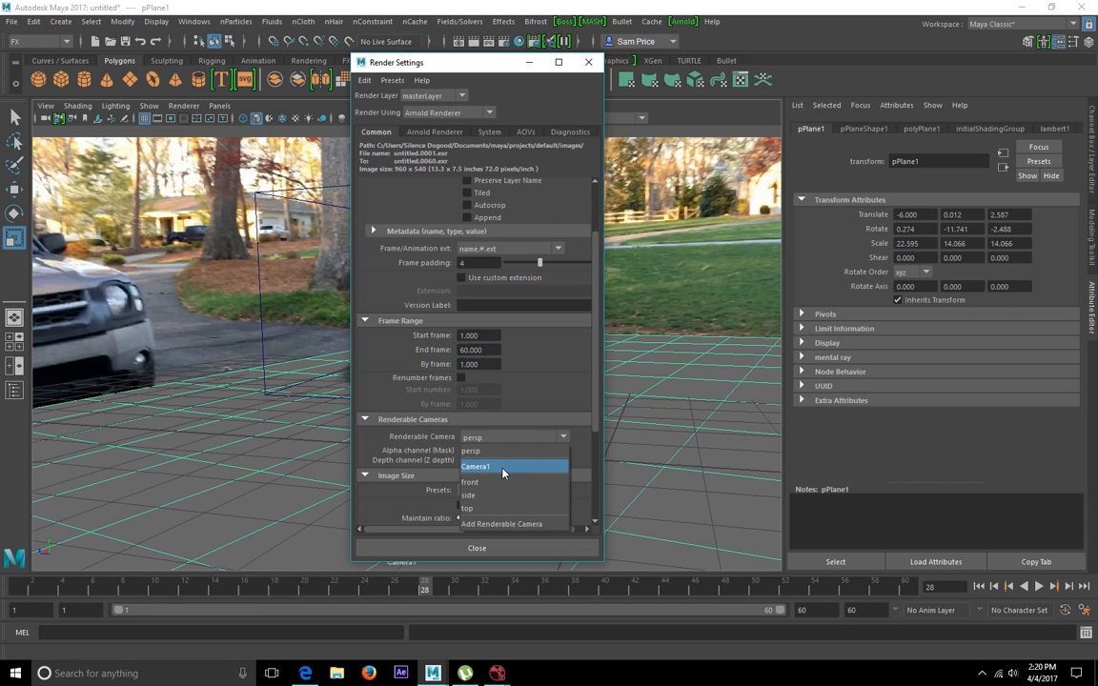
left_click(487, 450)
scroll(484, 439, "down", 1)
left_click(505, 452)
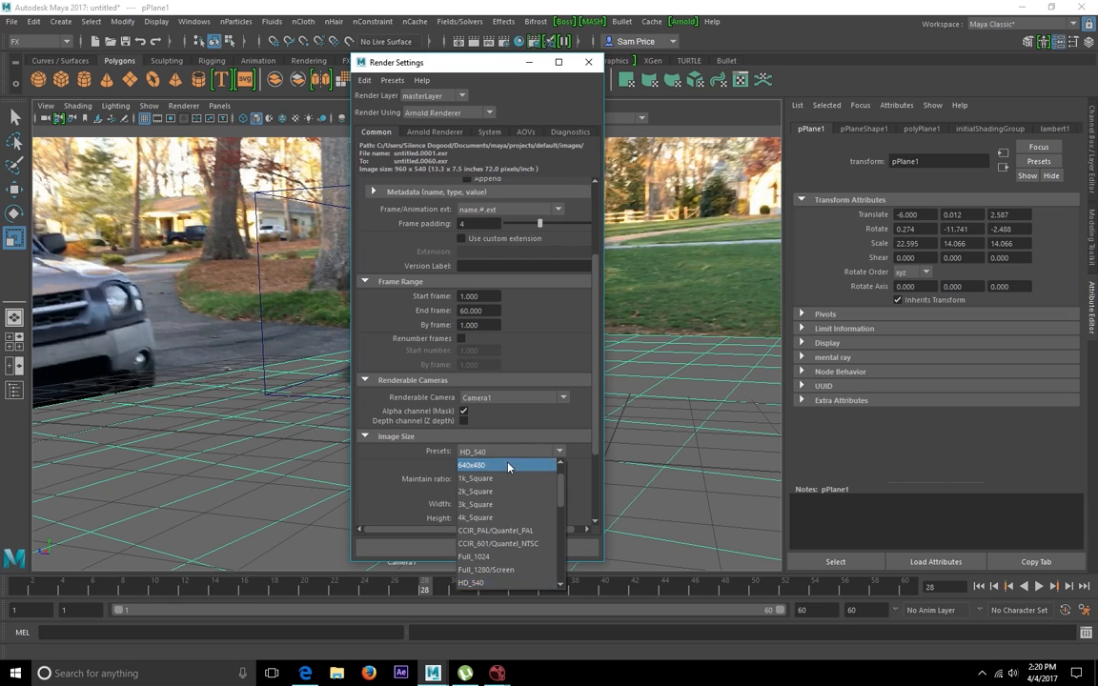
left_click(501, 557)
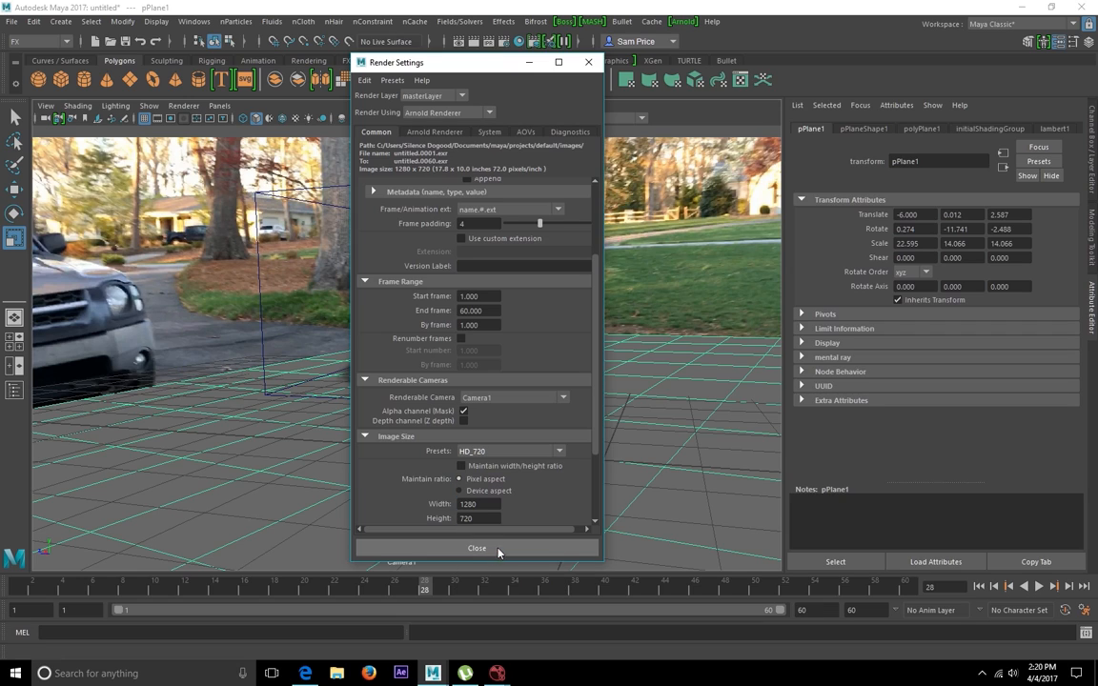
scroll(515, 502, "down", 3)
left_click(505, 550)
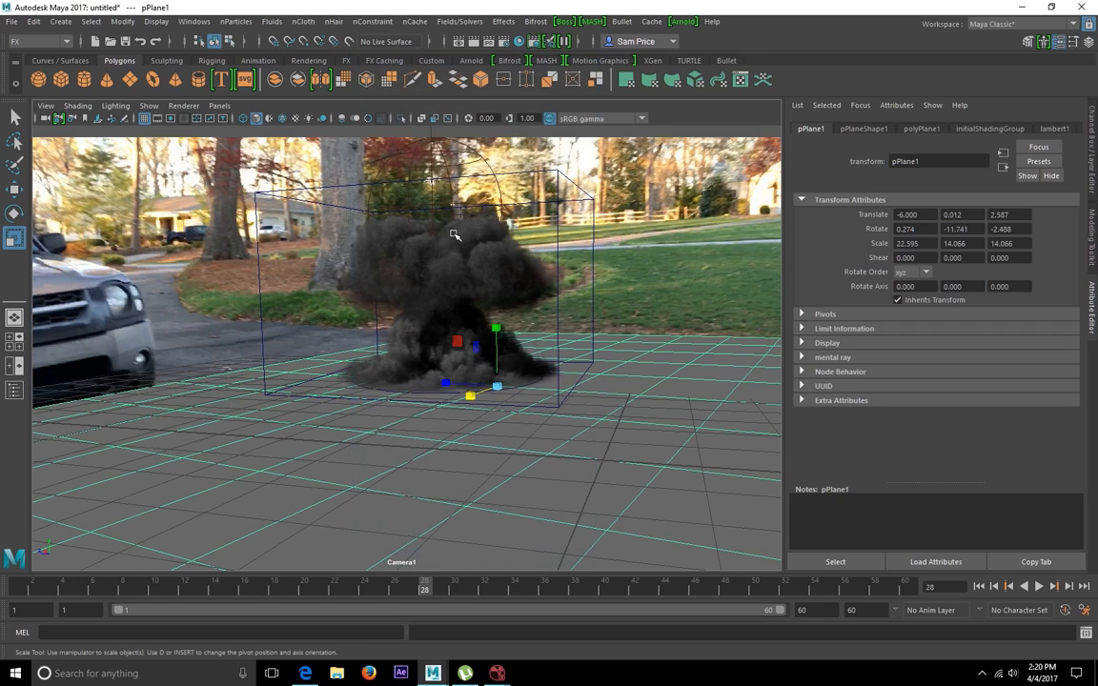
- Test-render the current frame at the HD_720 resolution
left_click(474, 41)
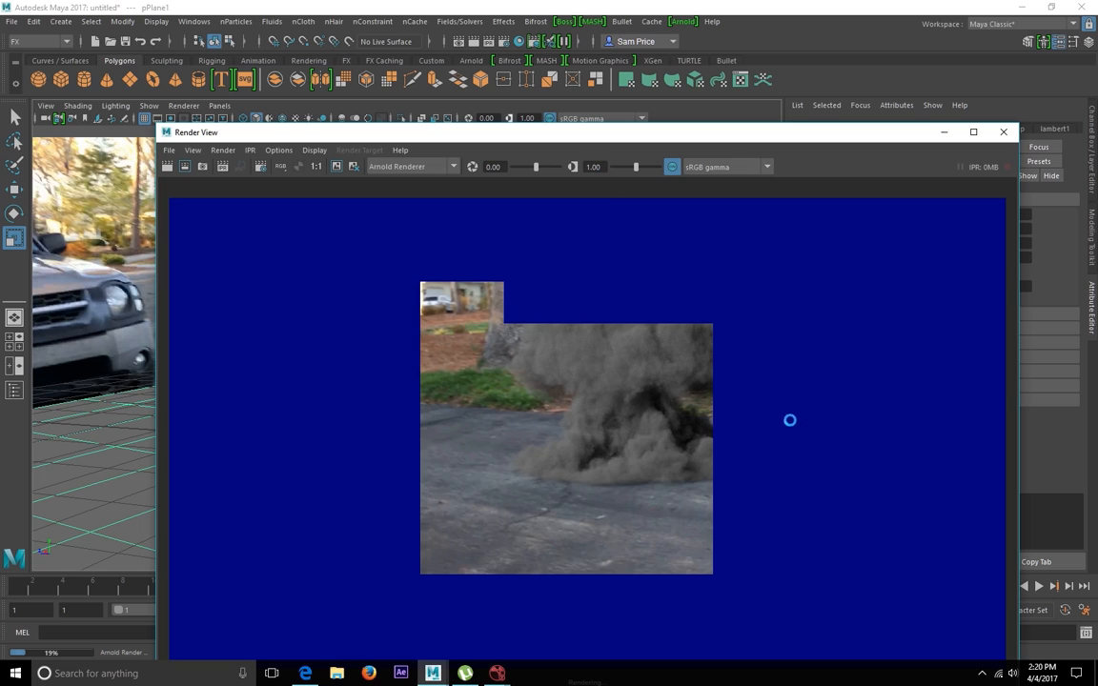
left_click_drag(674, 135, 604, 32)
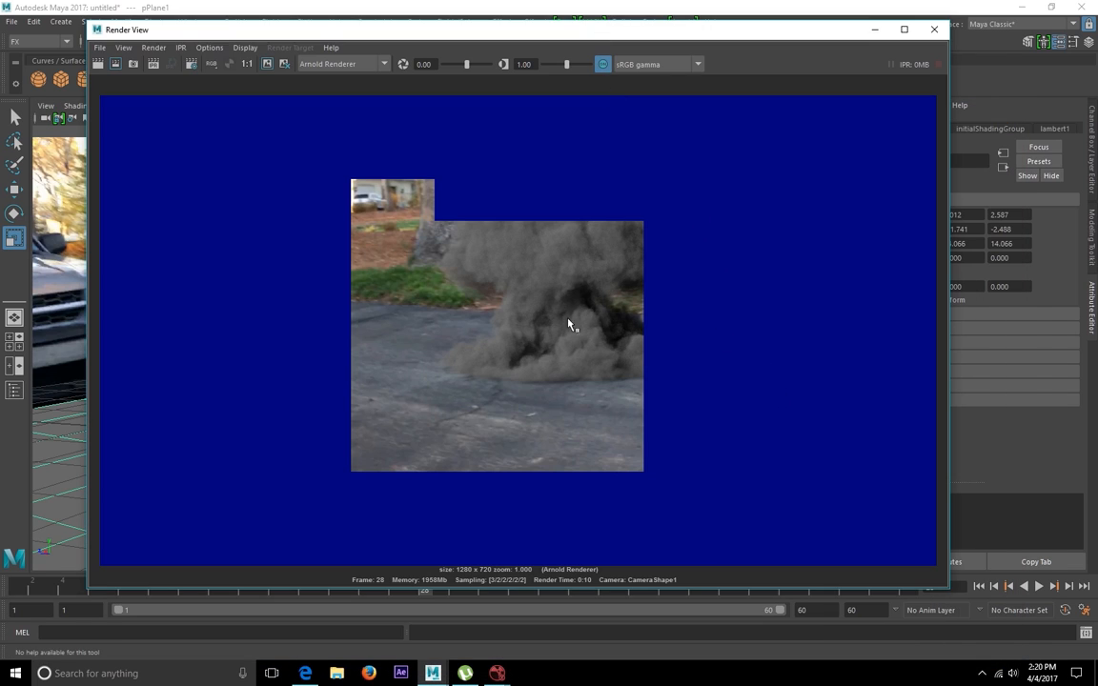
left_click(936, 31)
- Try to open the Batch Render options for the Arnold sequence, then return to the FX menu set
left_click(47, 41)
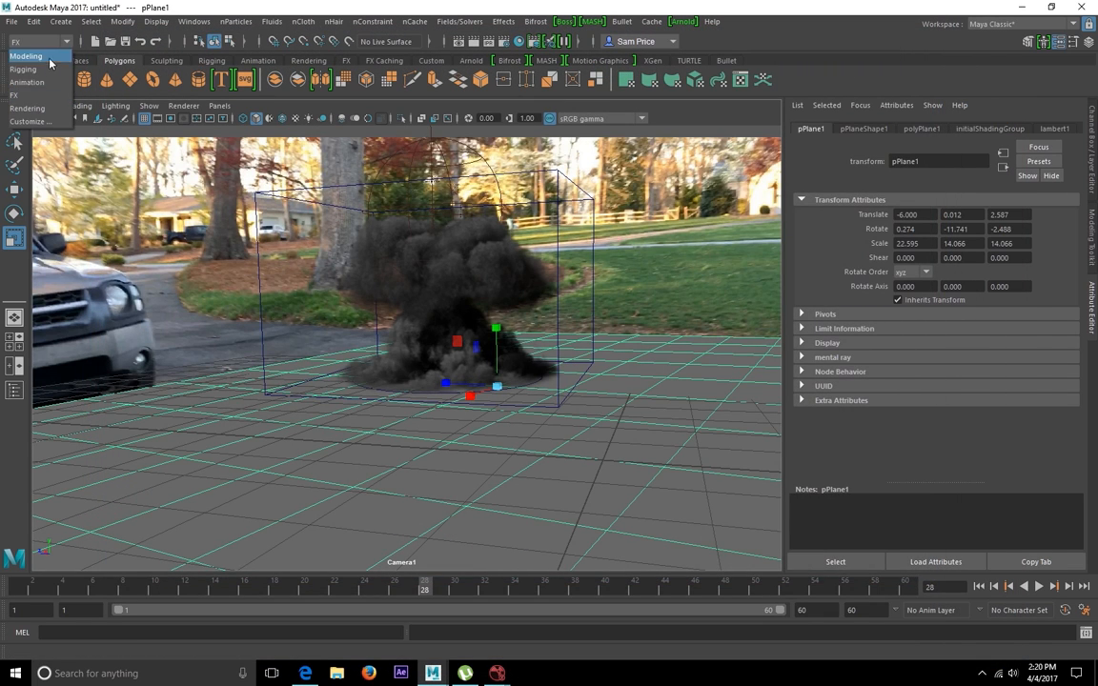
left_click(29, 108)
left_click(342, 22)
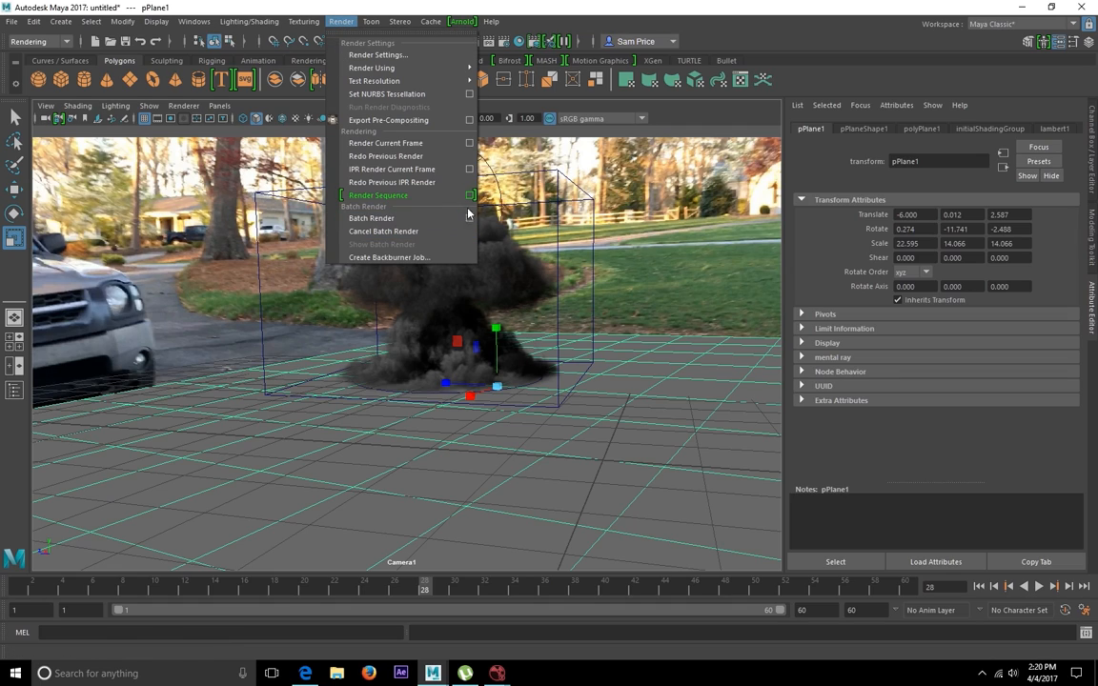
left_click(373, 219)
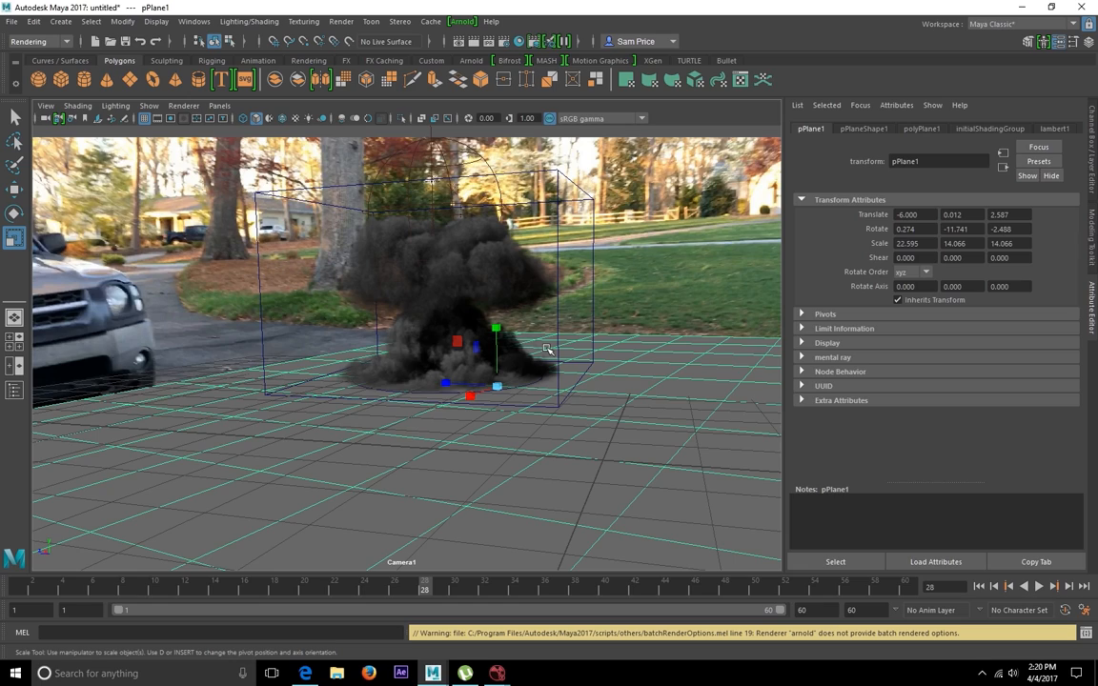
left_click_drag(982, 637, 639, 645)
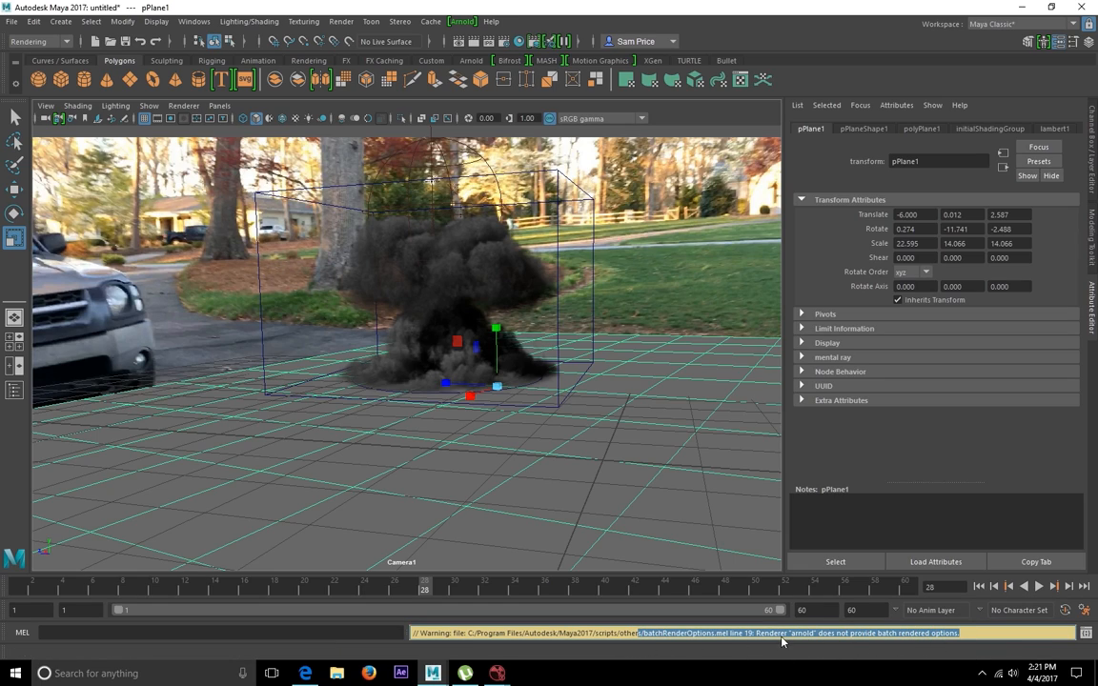
left_click(981, 634)
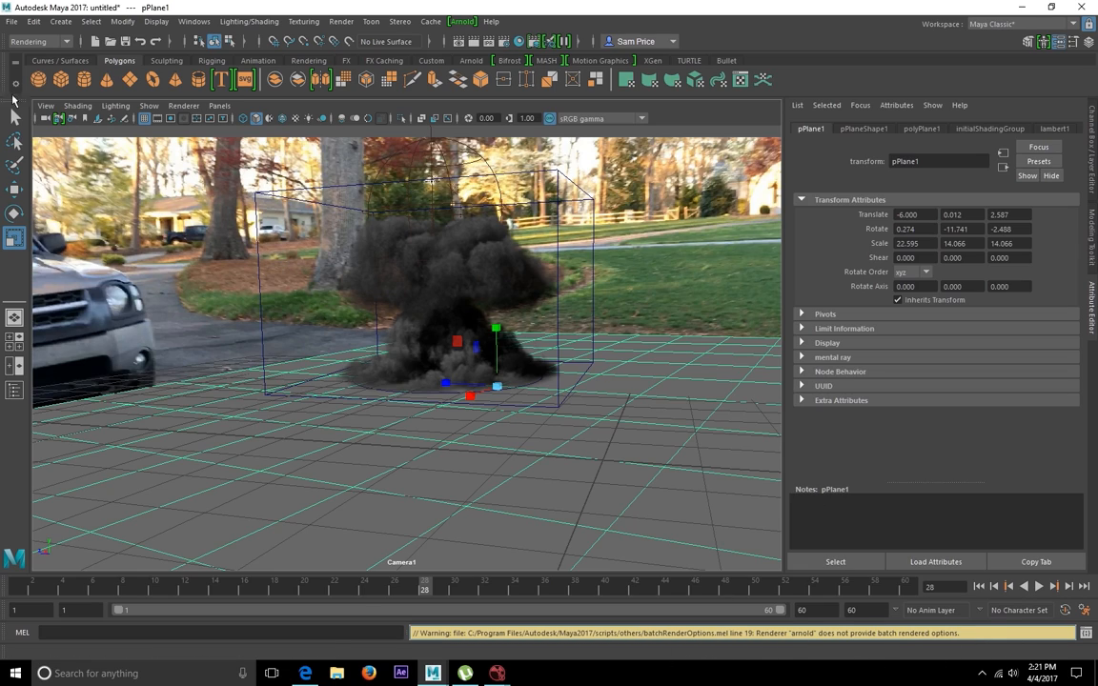
left_click(36, 41)
left_click(30, 91)
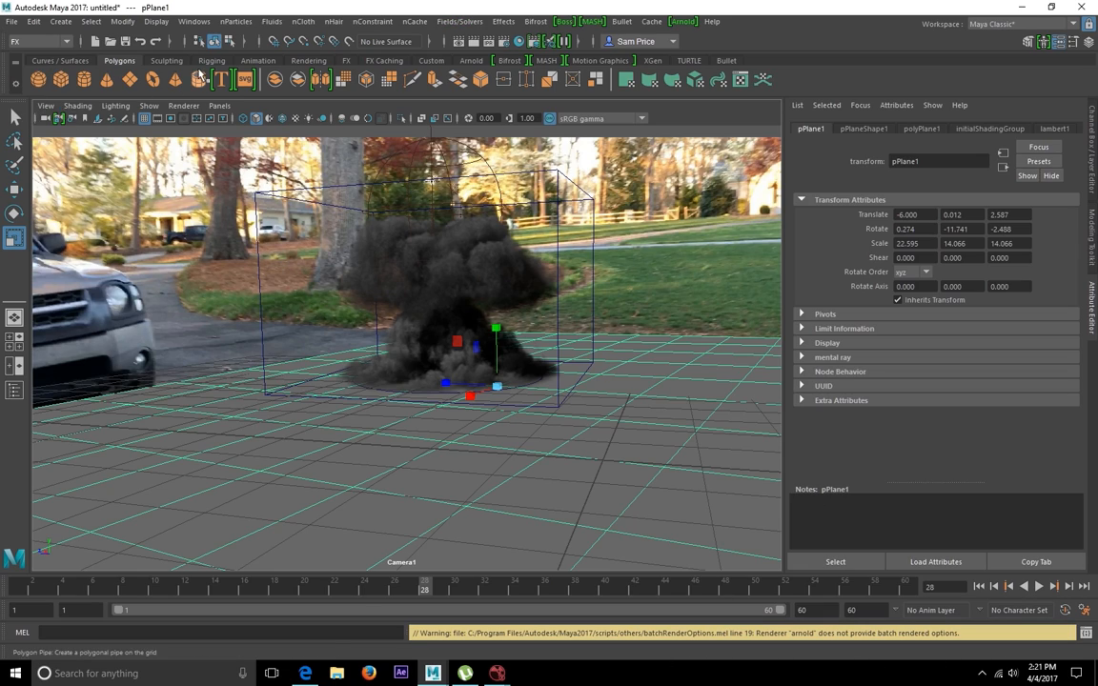
- Inspect the MEL command assigned to the Batch Render shelf tool
left_click(303, 61)
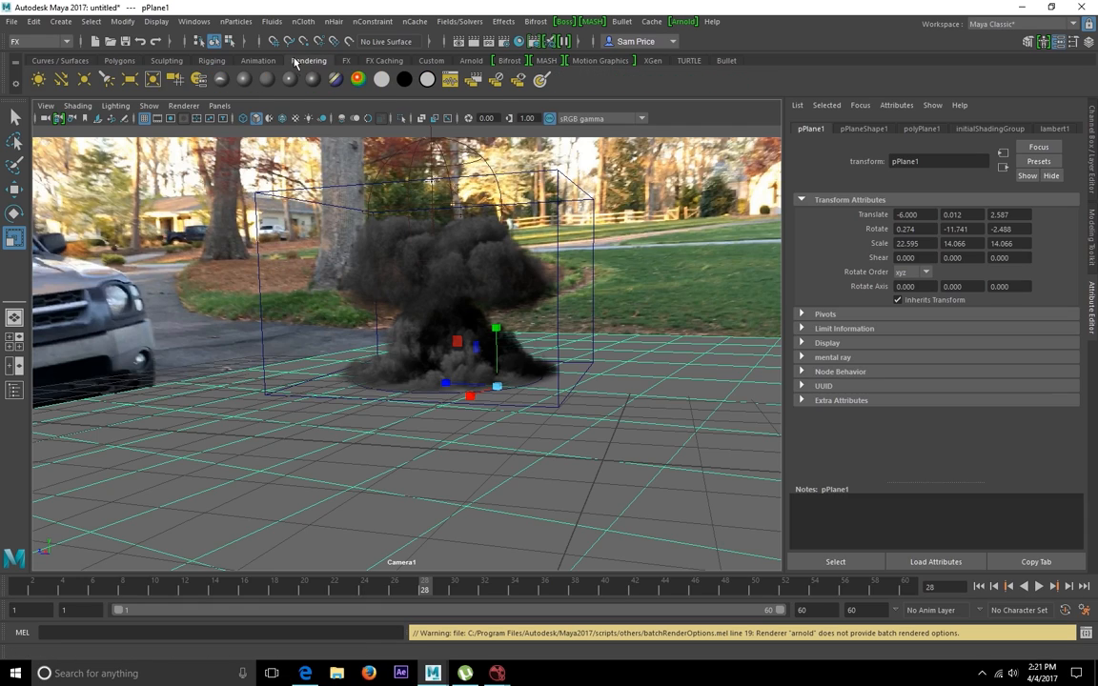
right_click(477, 80)
right_click(478, 80)
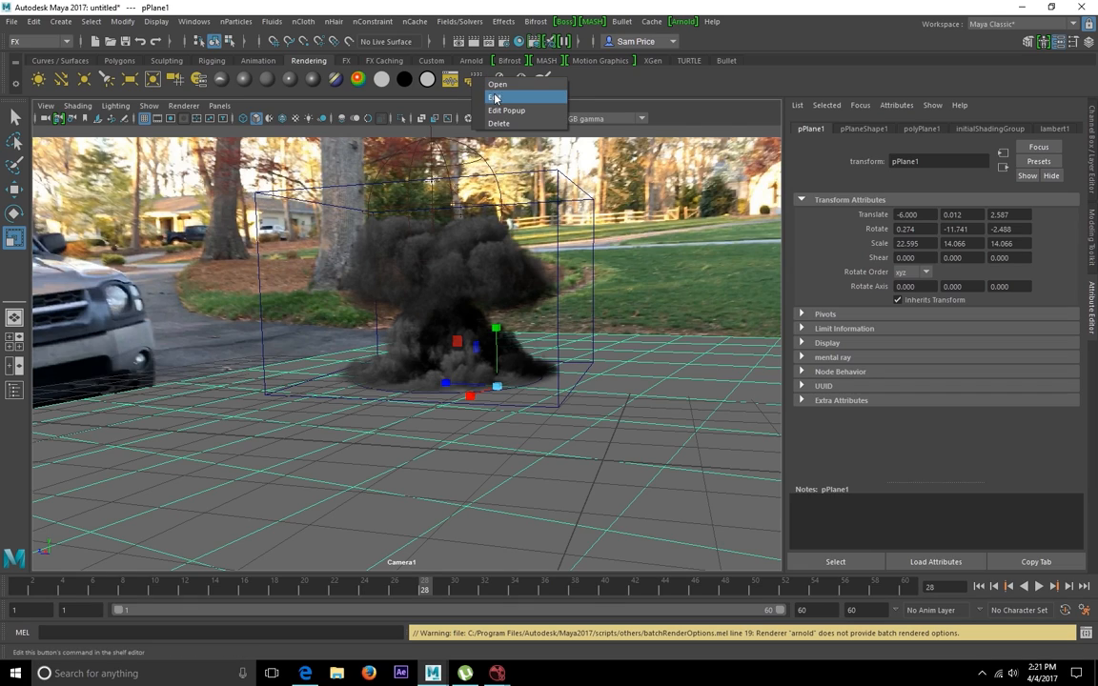
left_click(495, 99)
left_click_drag(440, 299, 365, 289)
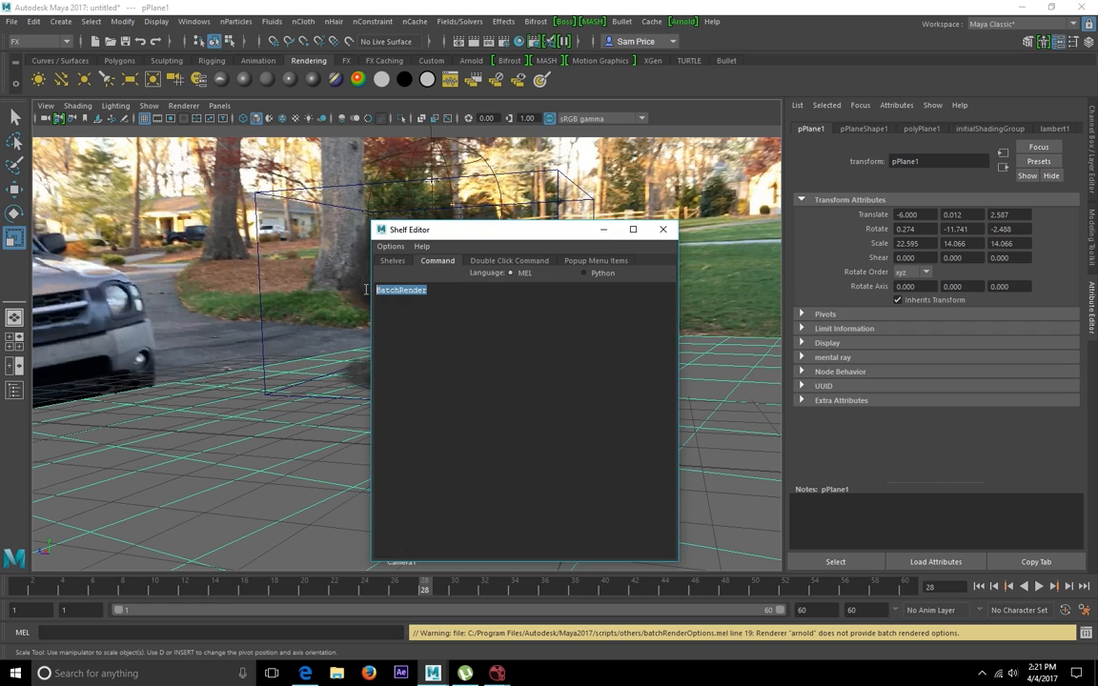
left_click_drag(444, 295, 384, 296)
left_click(662, 228)
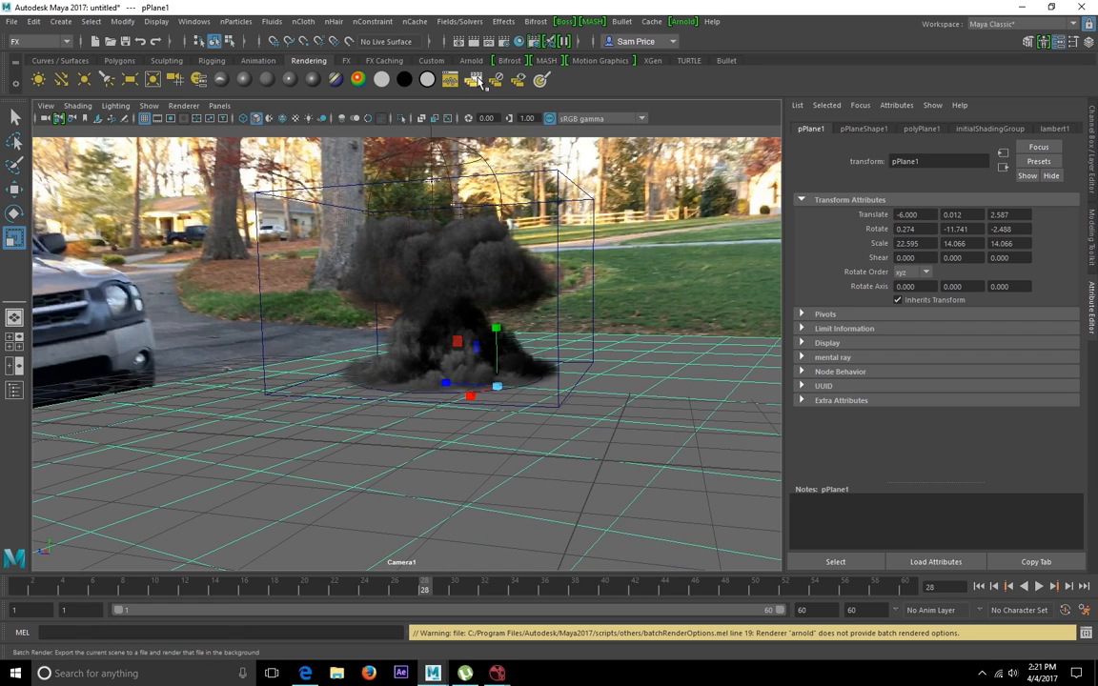
- Switch to NukeX and play the rendered driveway explosion EXR sequence
left_click(497, 673)
left_click(368, 389)
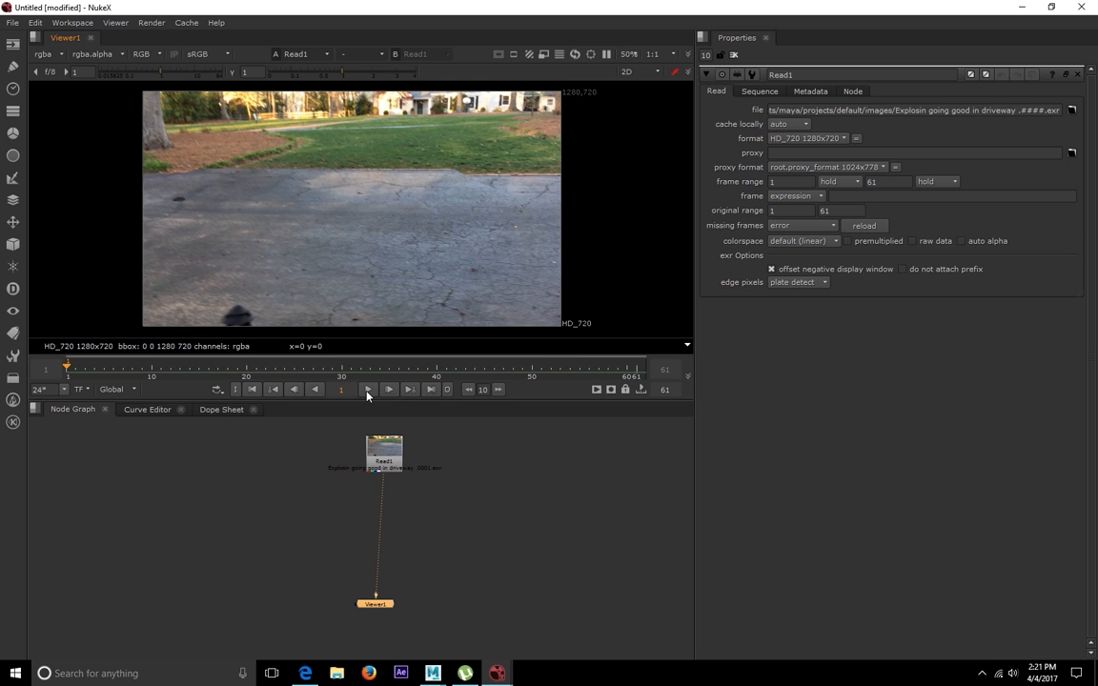